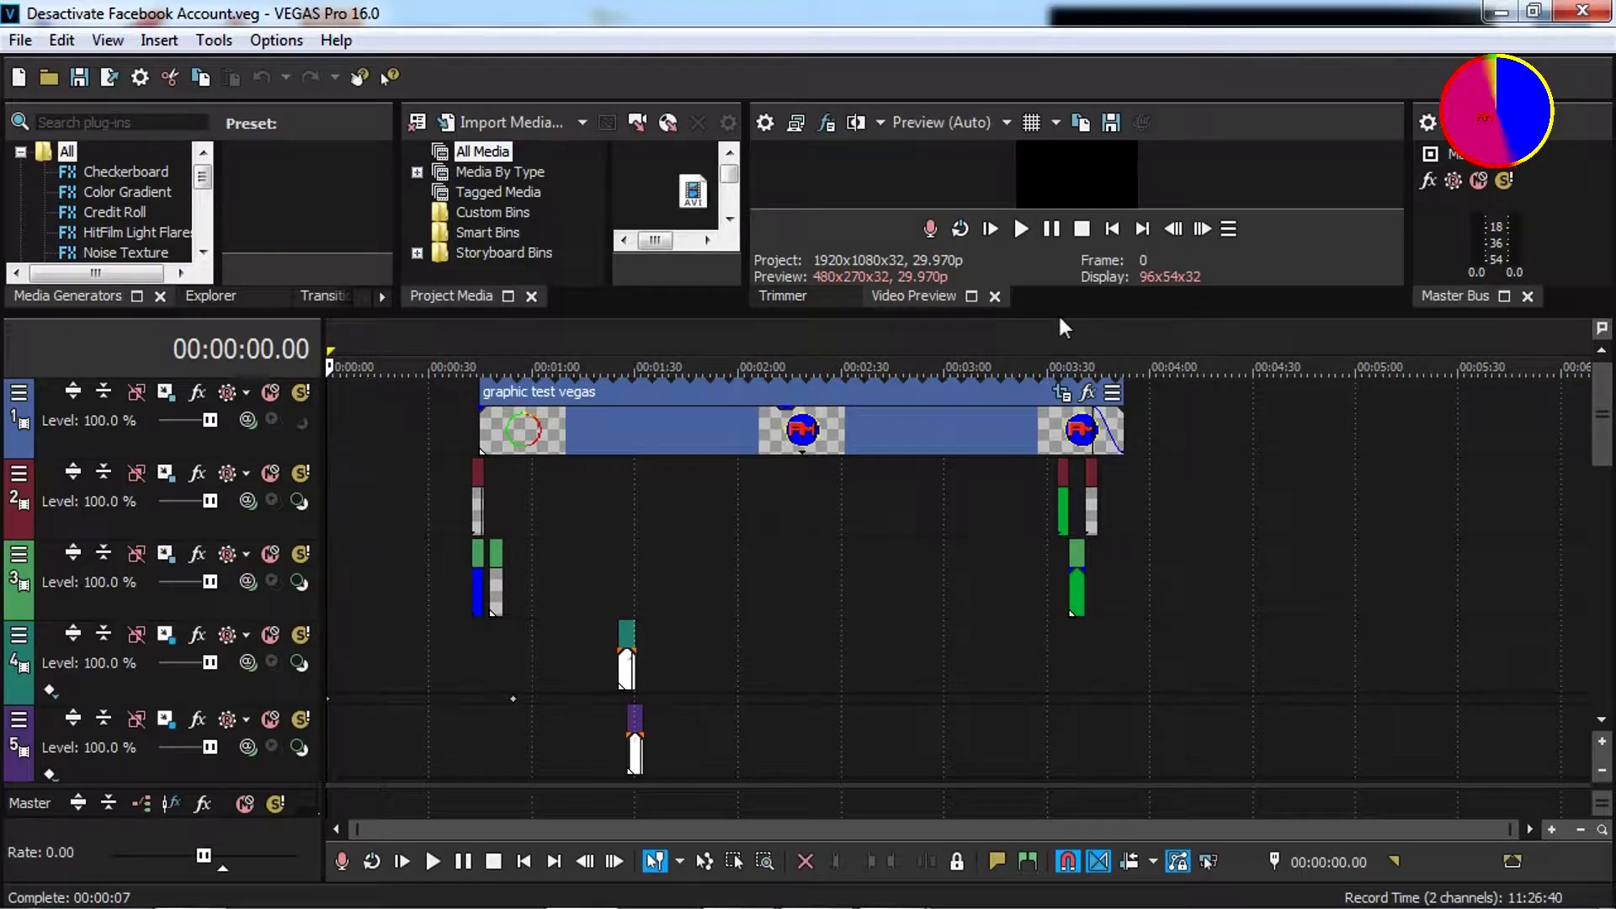
Step: Give the timeline a bit more room and select the 'graphic test vegas' event on track 1
drag(1058, 308, 1057, 243)
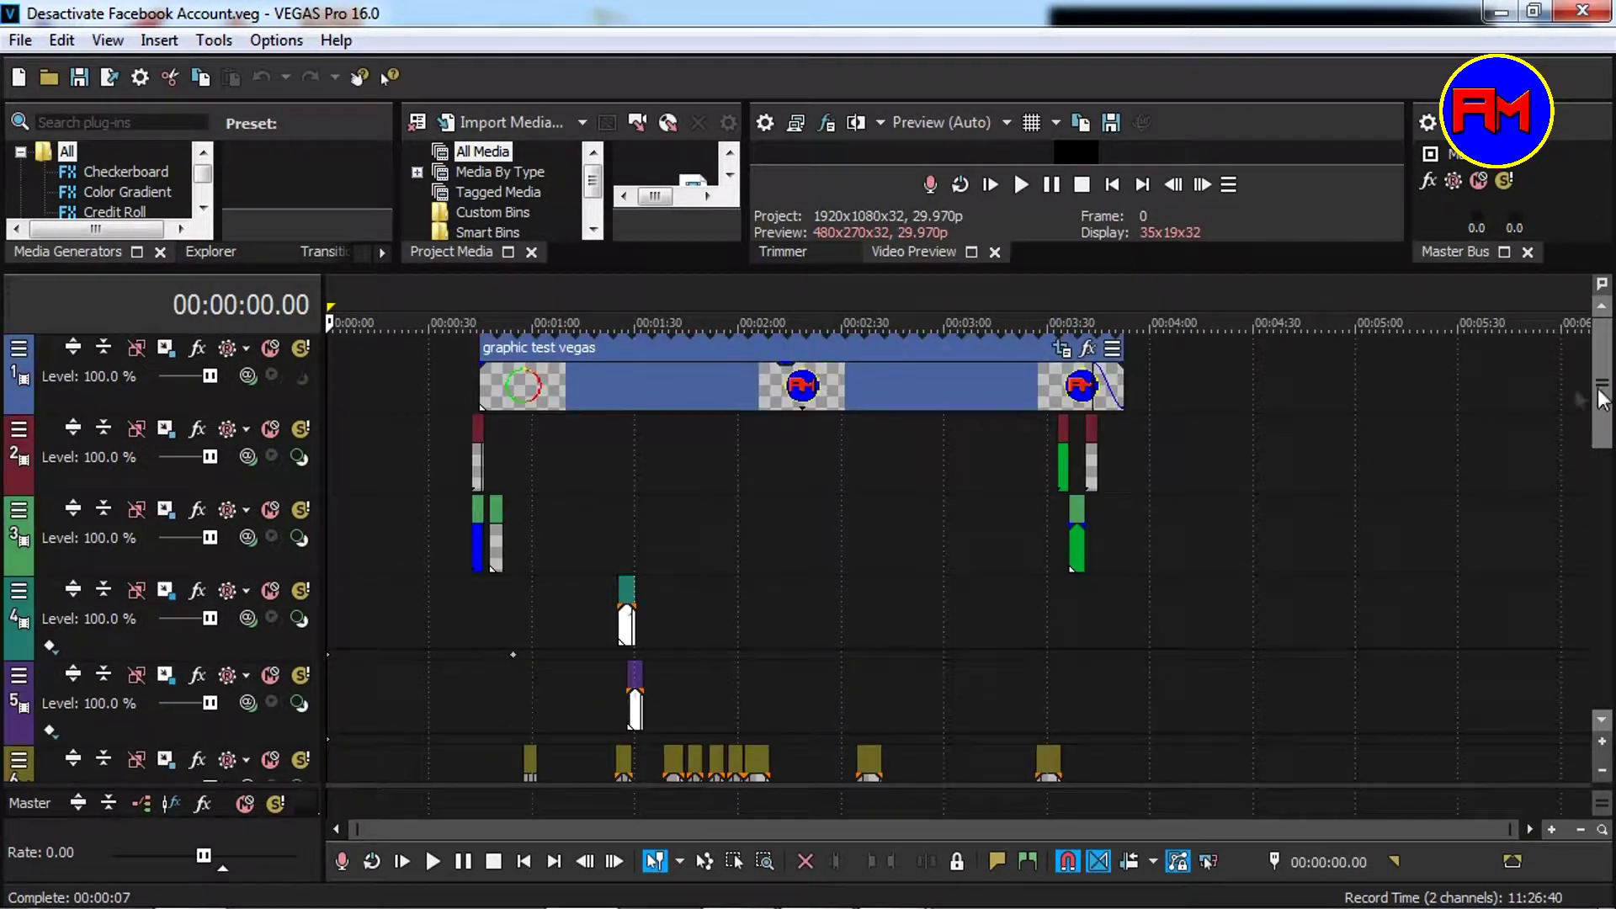
click(554, 377)
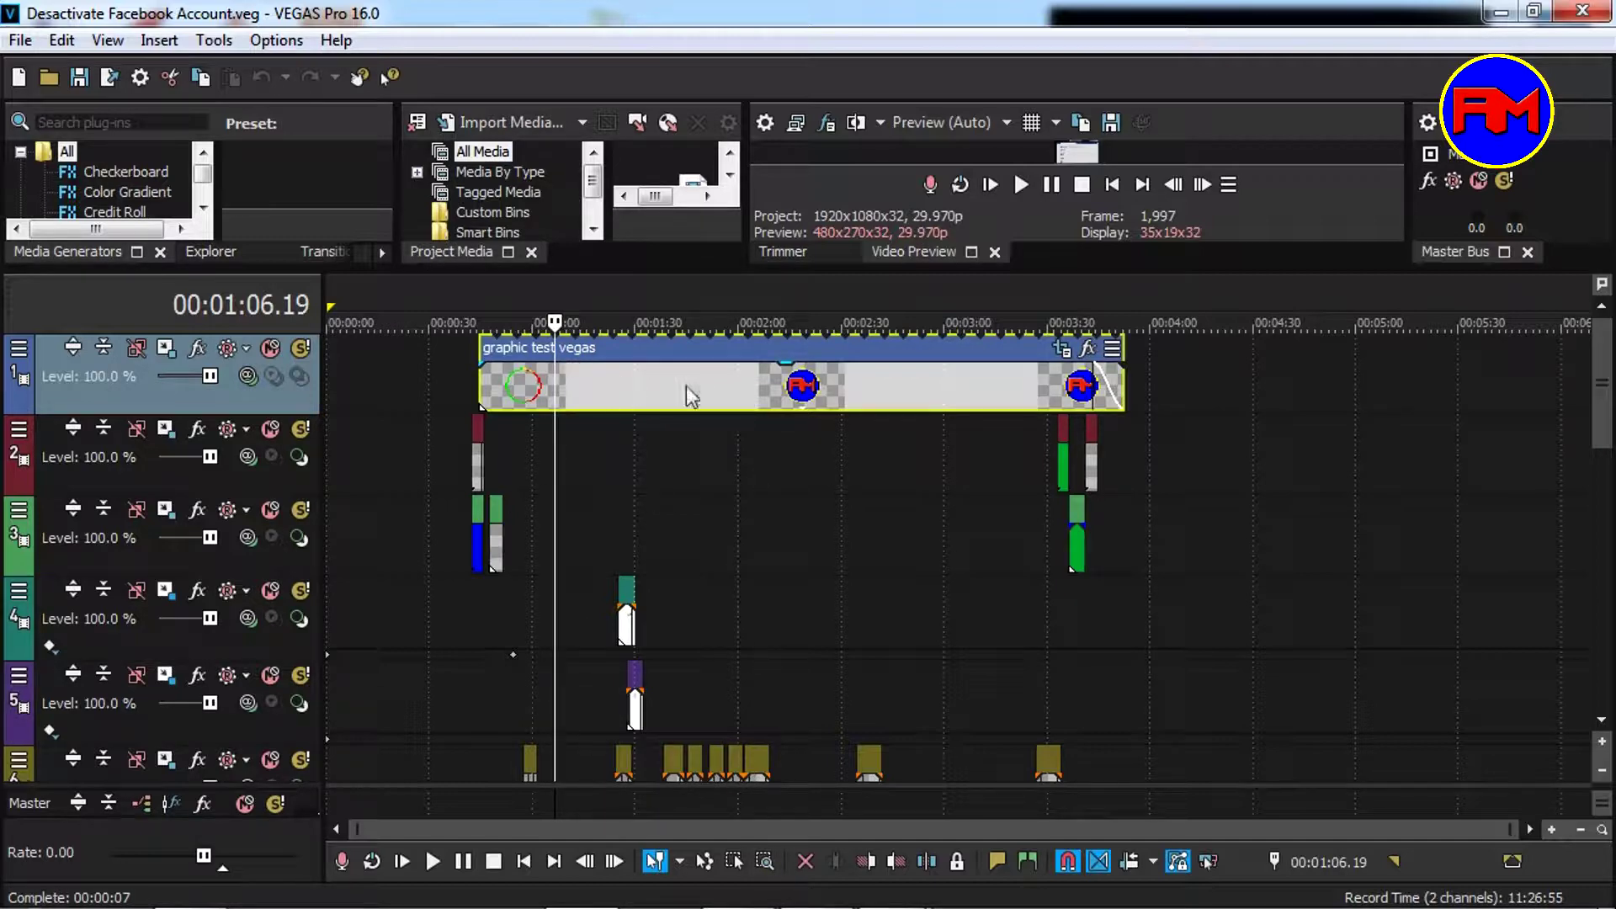
Step: Lock the 'graphic test vegas' event in place, then select the first event on track 4
click(806, 512)
click(597, 375)
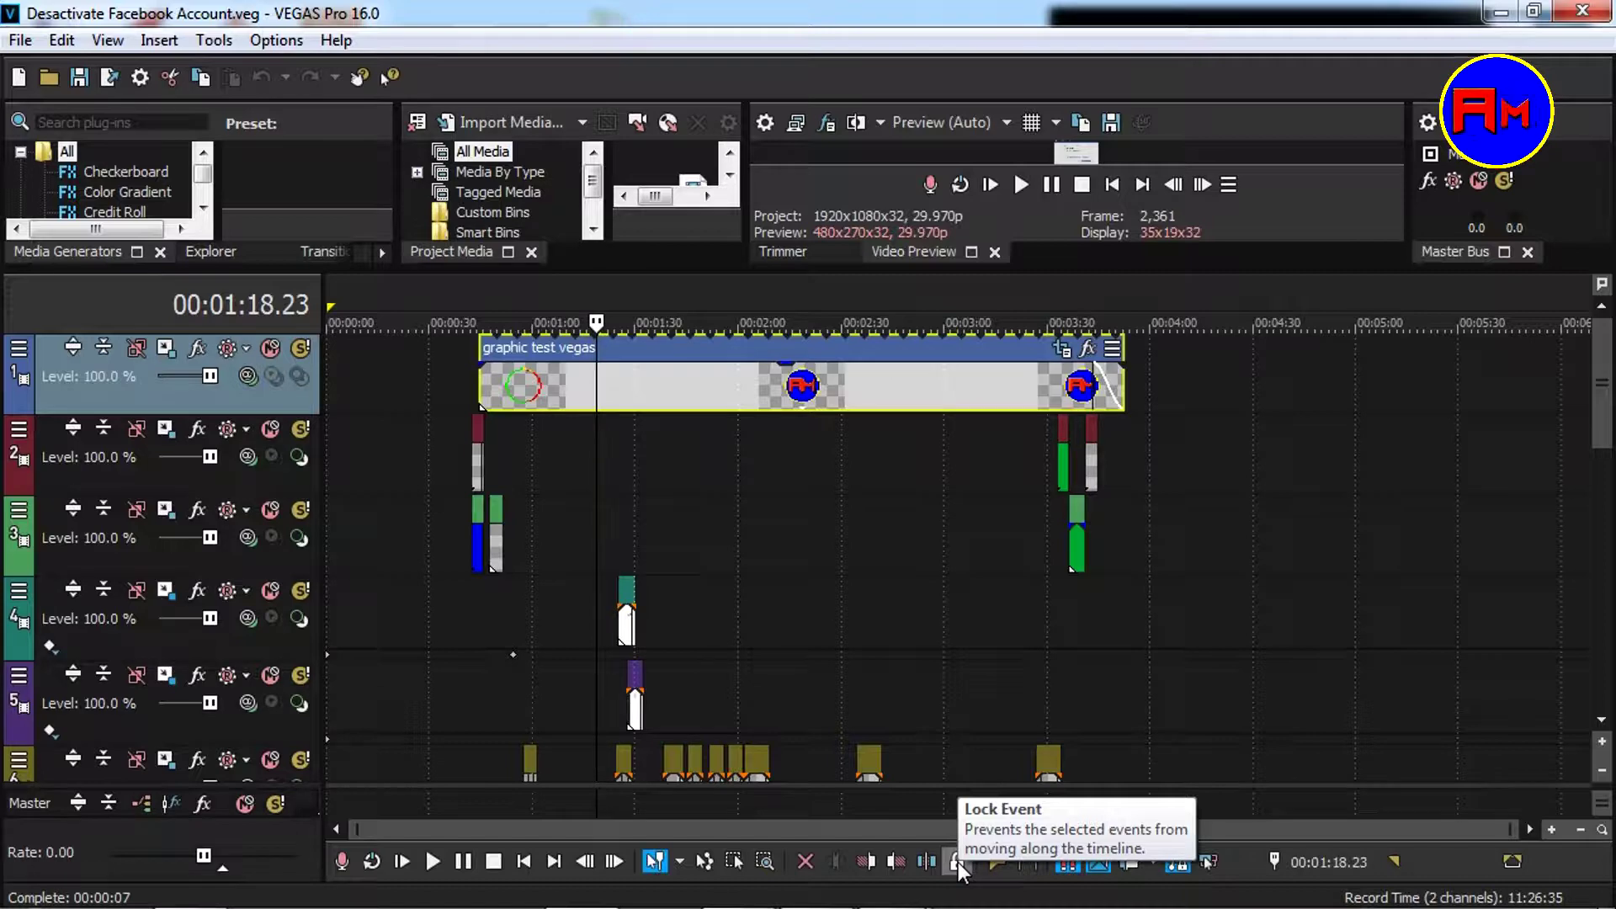
click(957, 862)
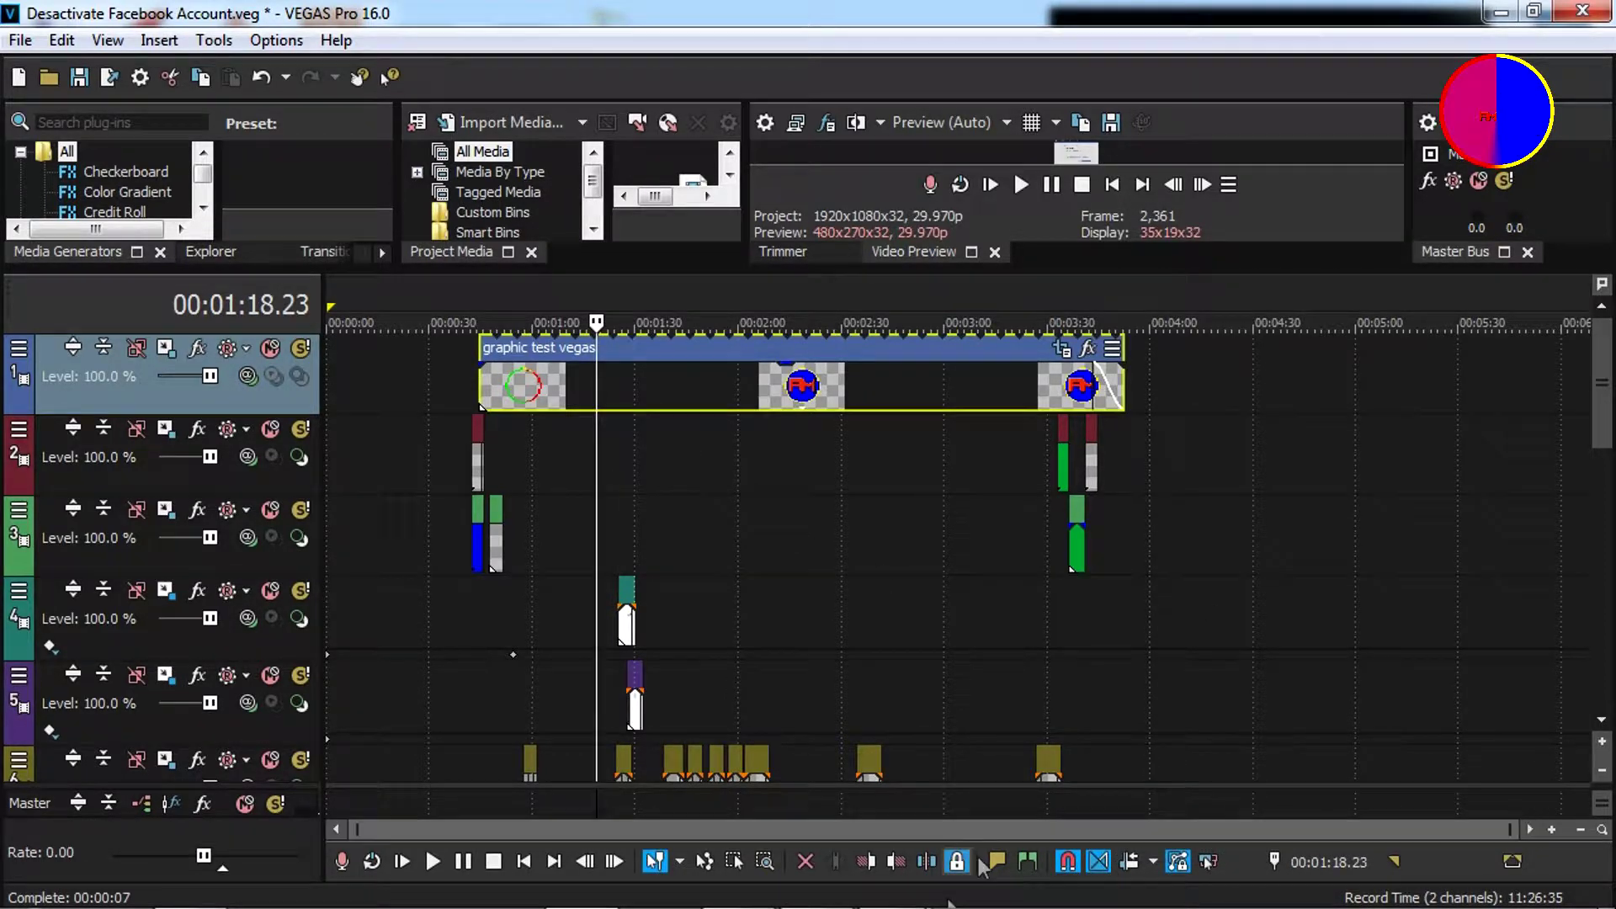
click(699, 515)
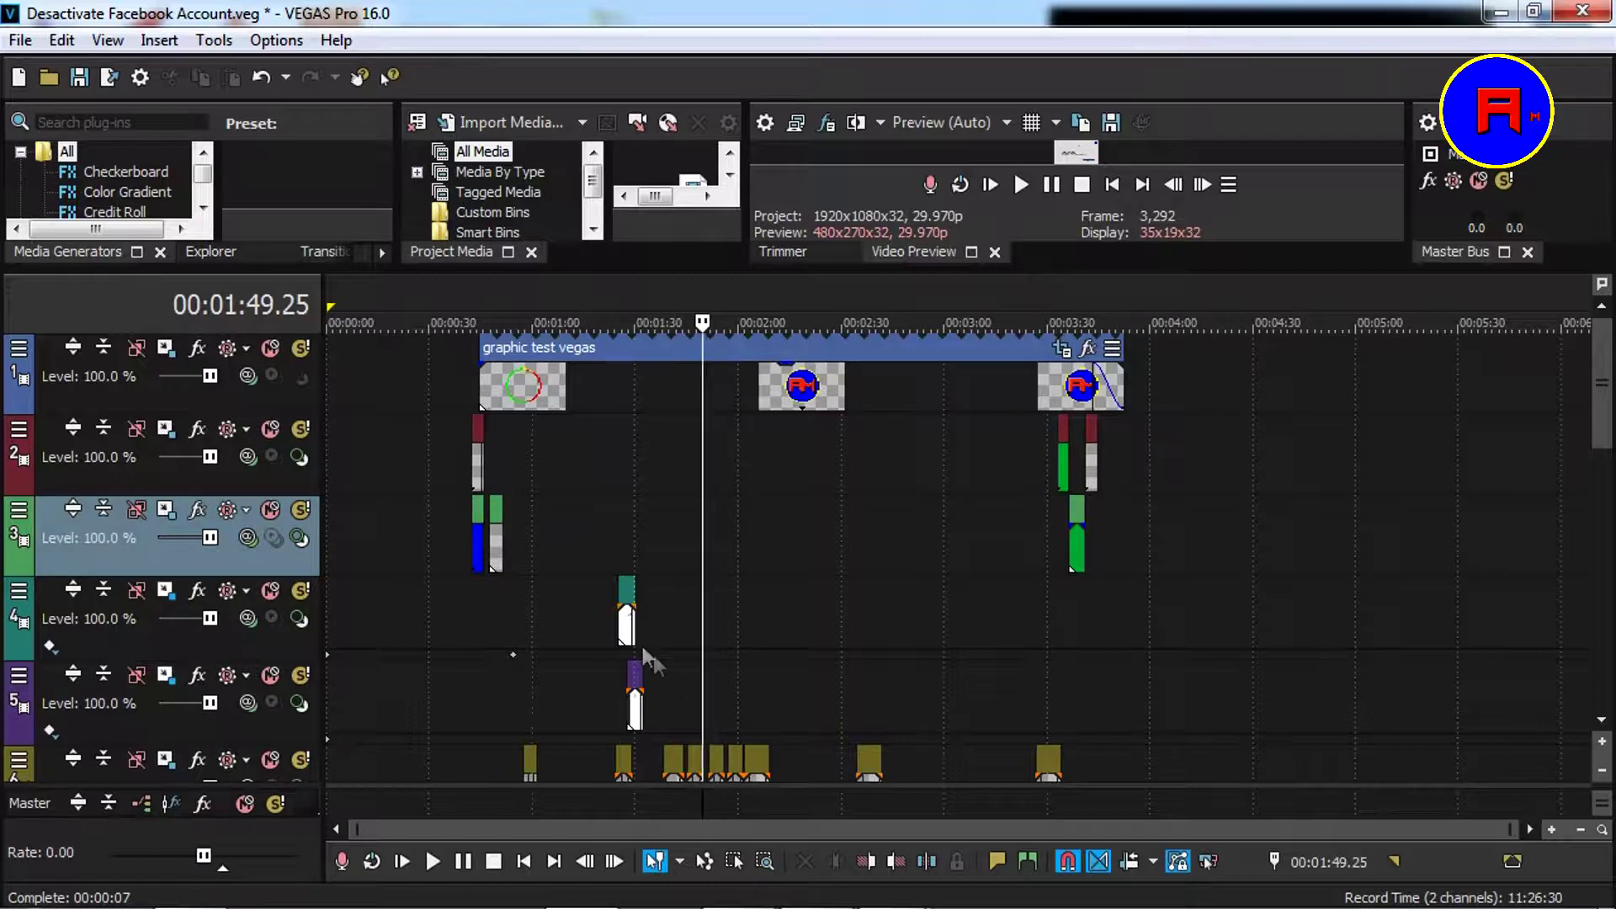
click(621, 623)
scroll(1044, 650, up, 5)
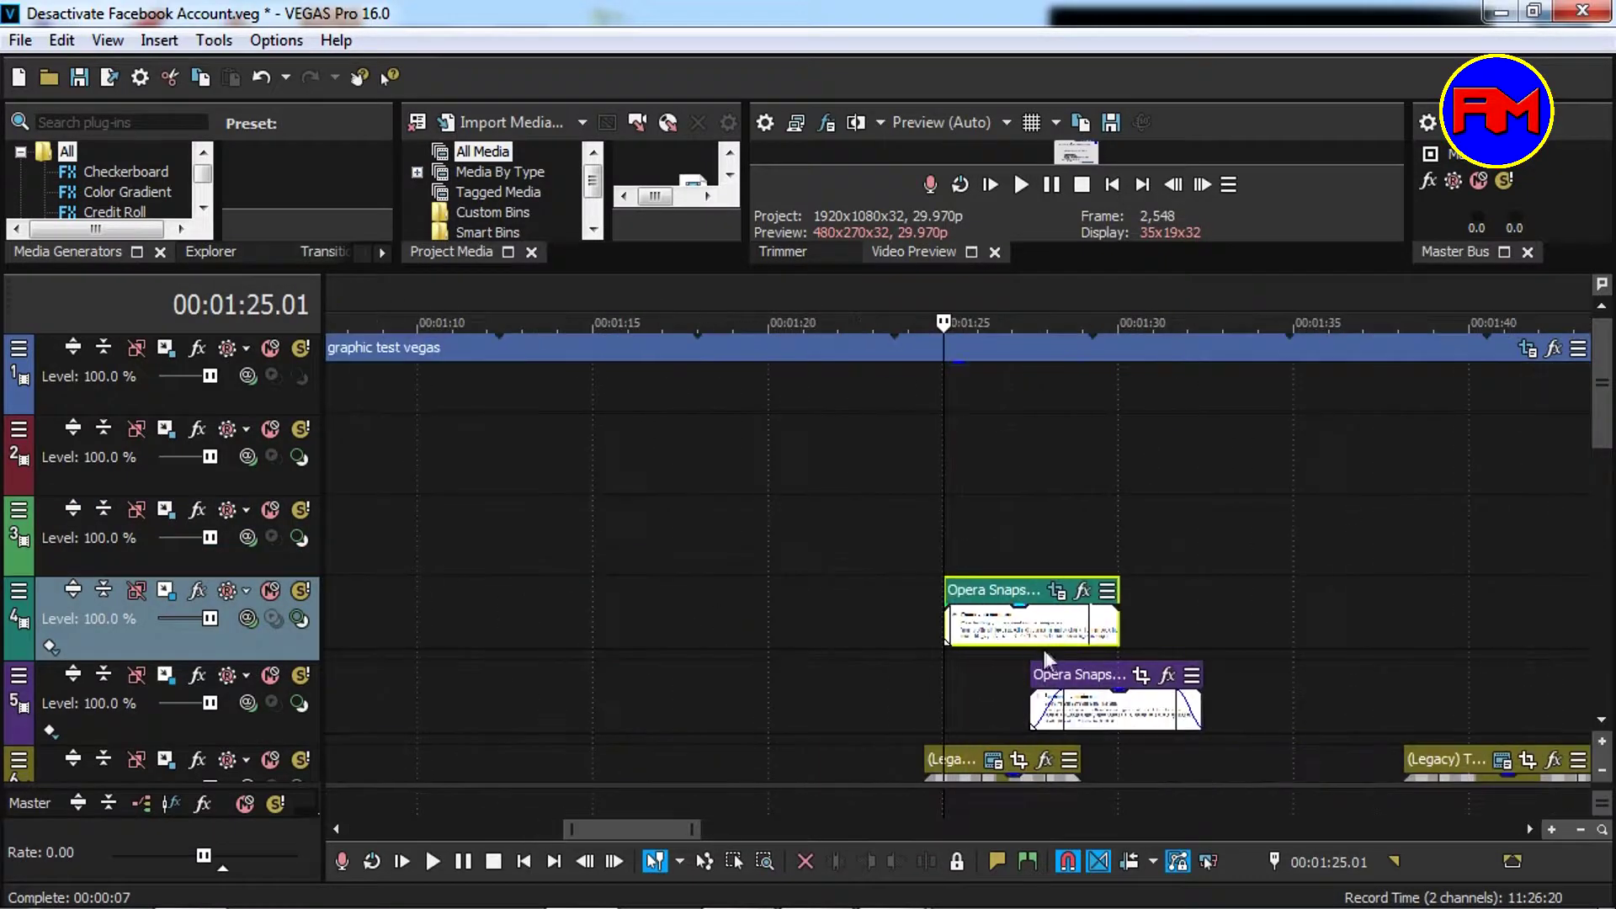
Step: Lock the first screenshot event on track 4 through its Switches > Lock option
right_click(985, 630)
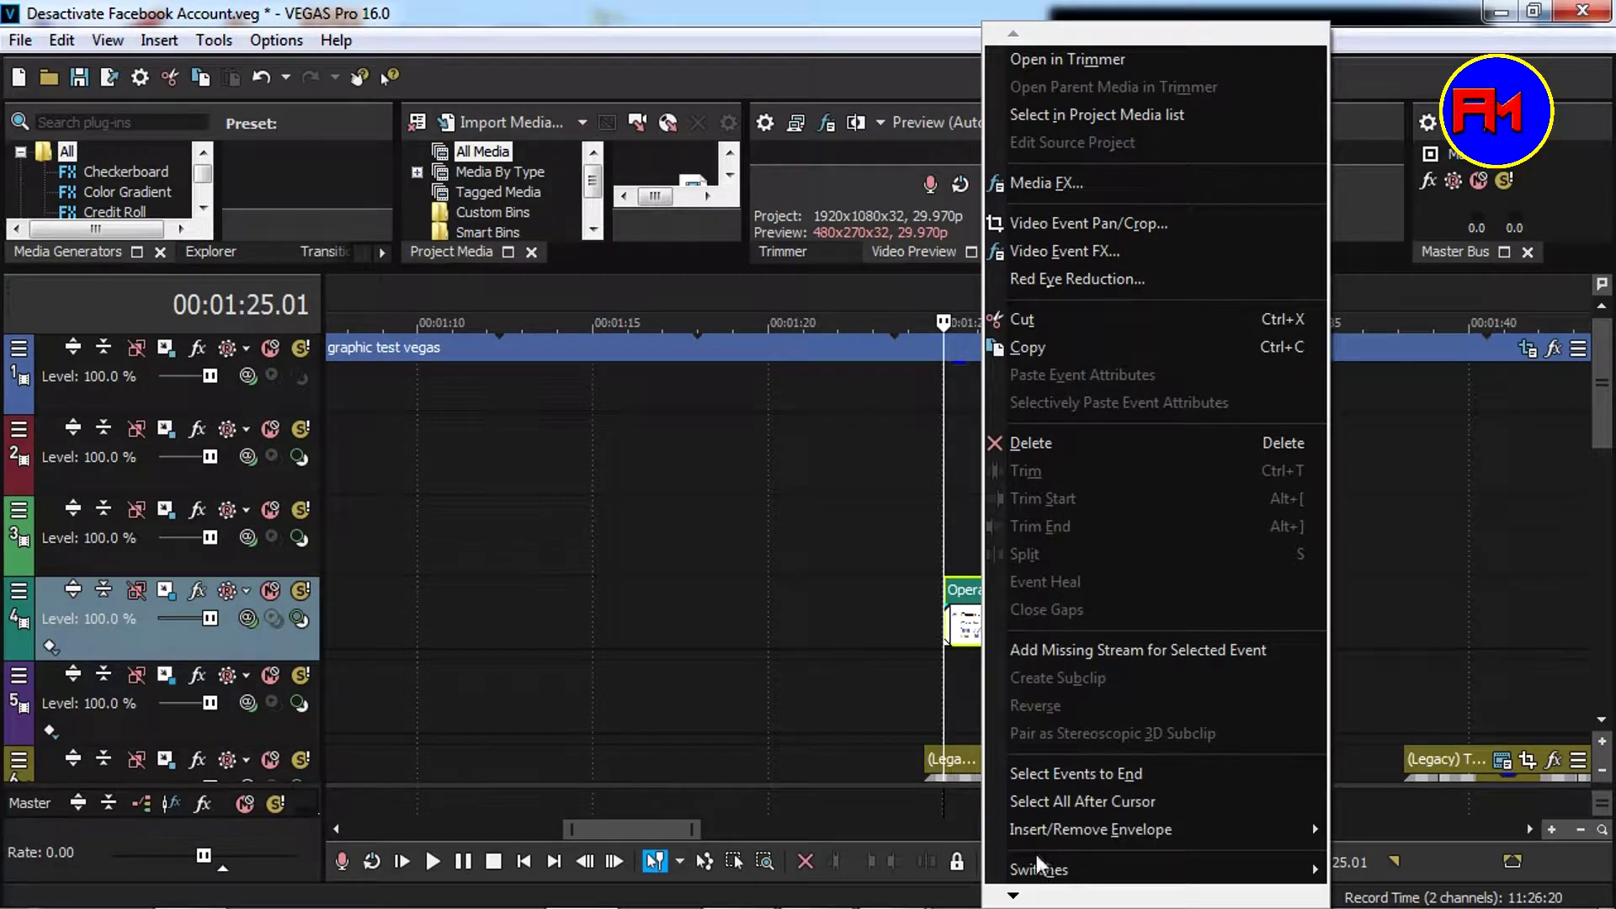
mouse_move(1061, 870)
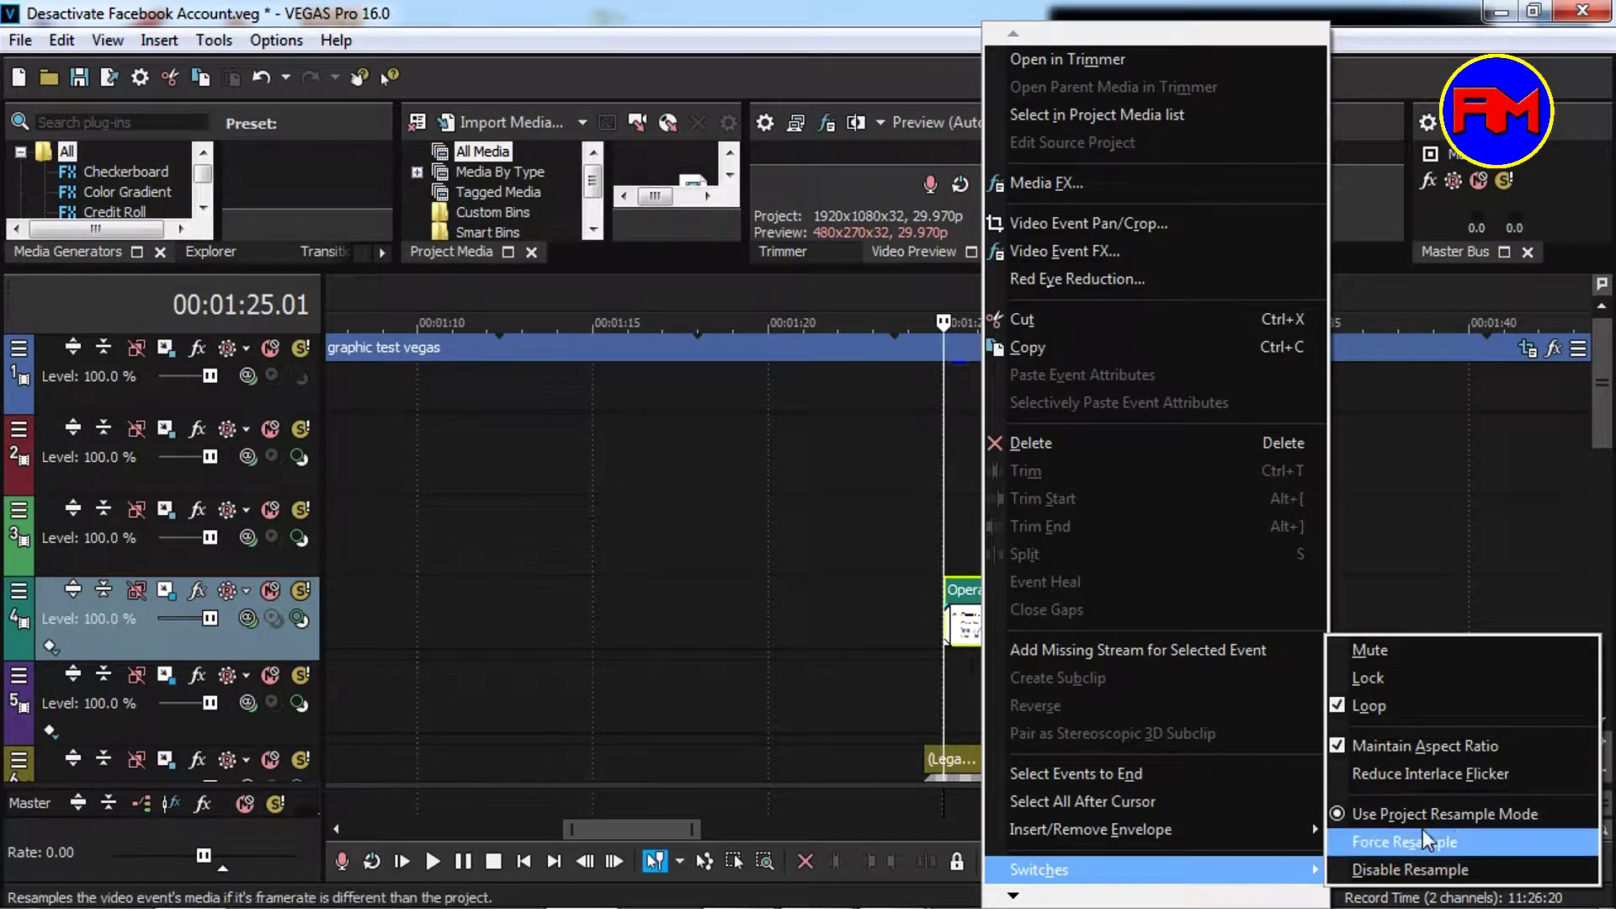
click(1370, 686)
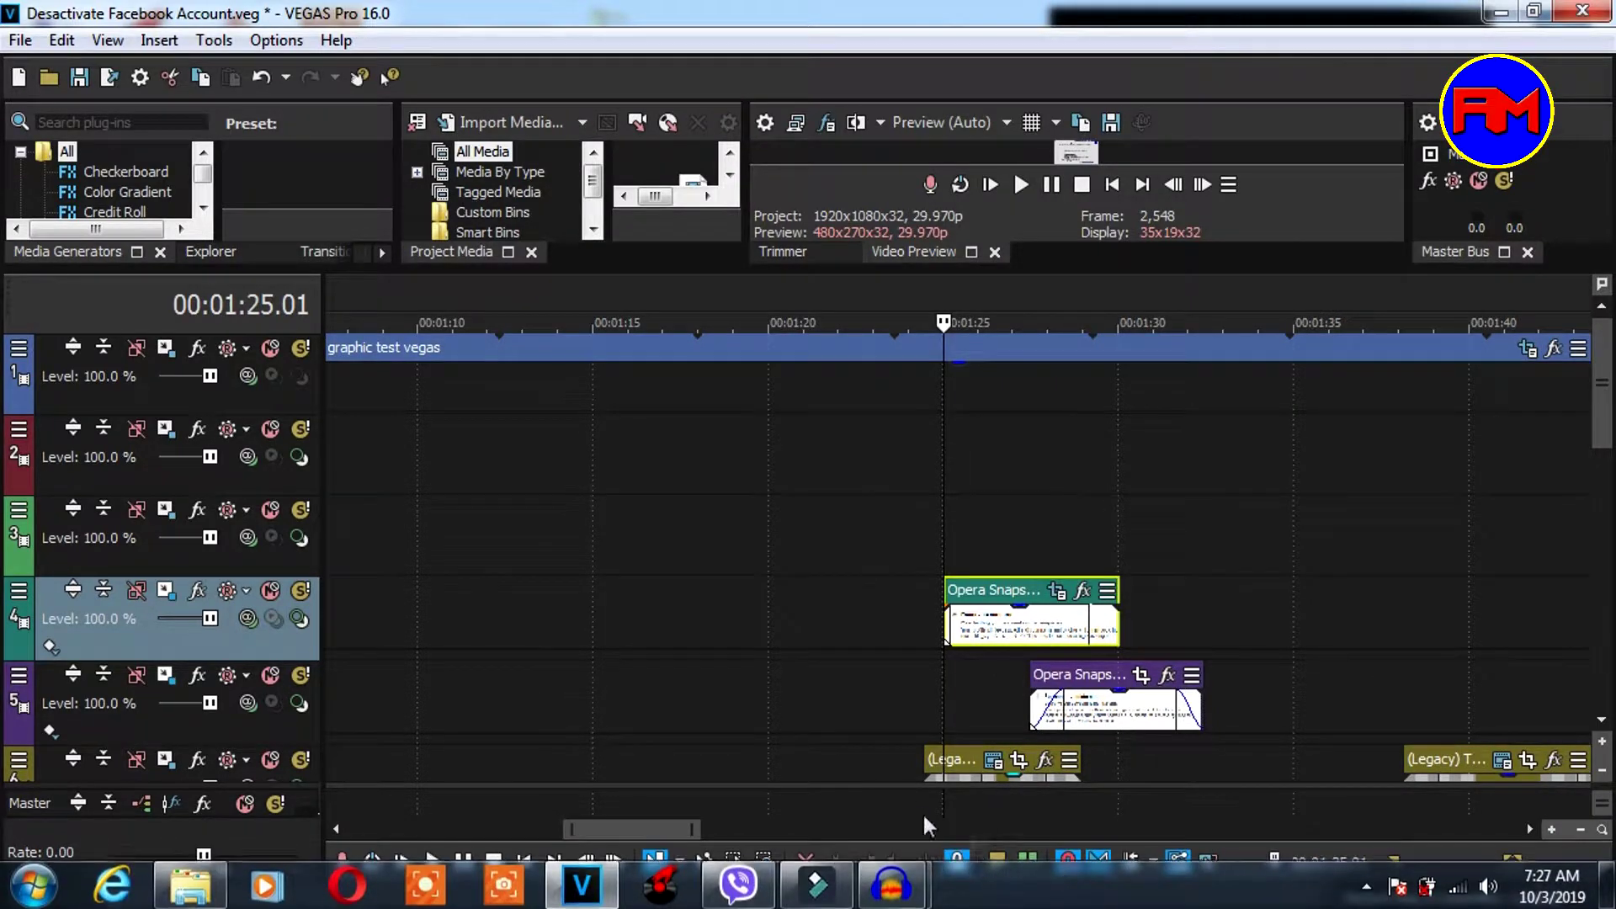
right_click(1024, 620)
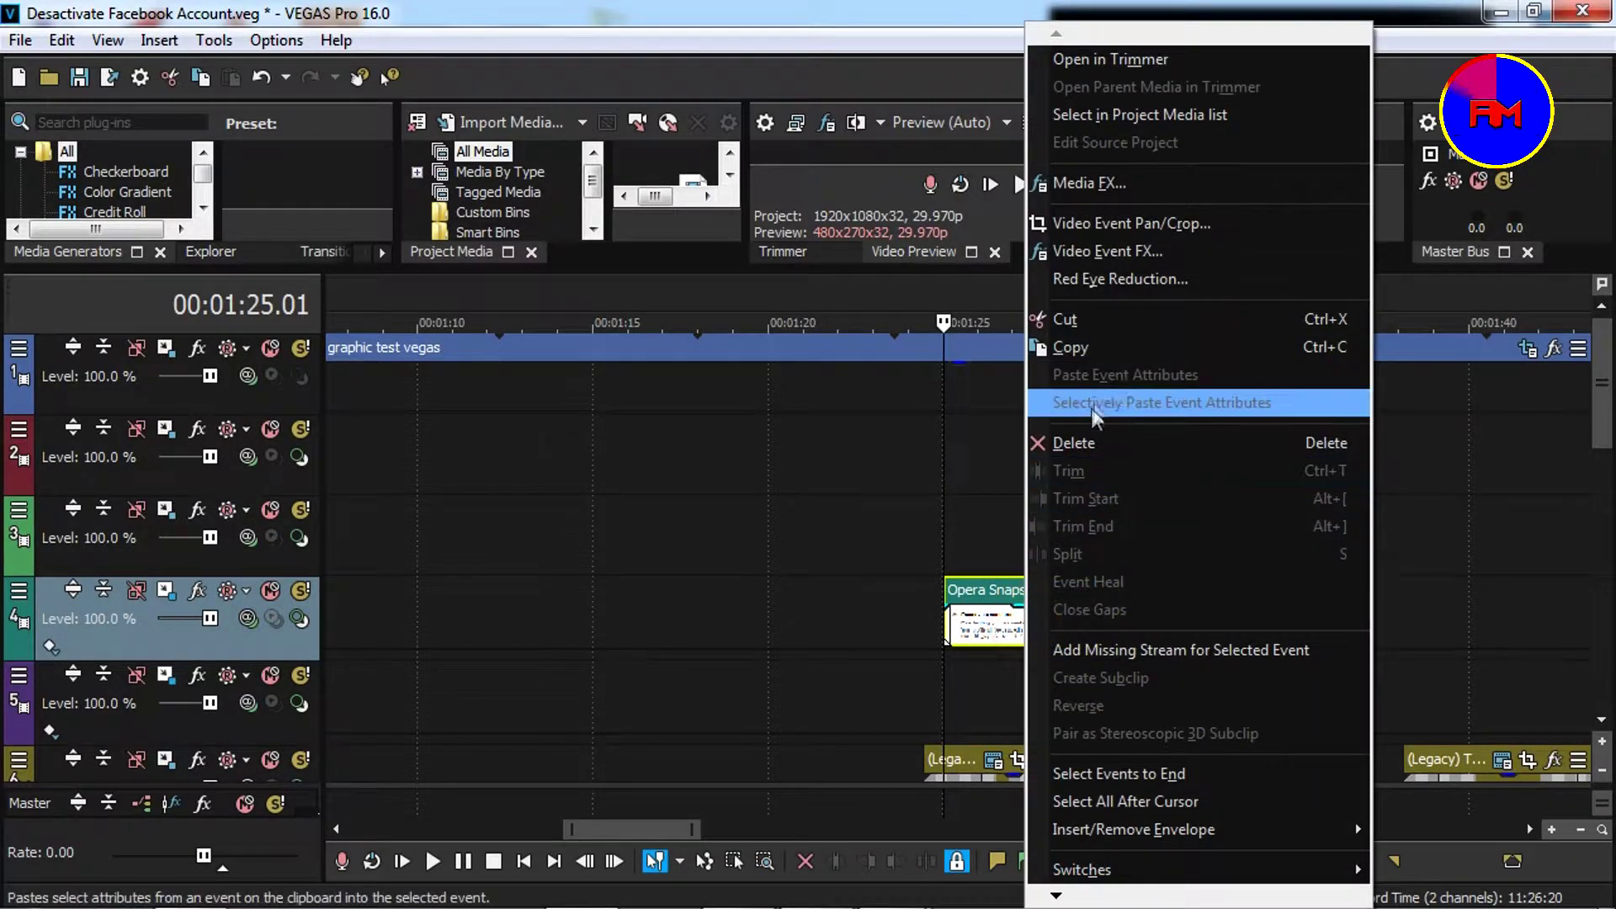
click(1085, 443)
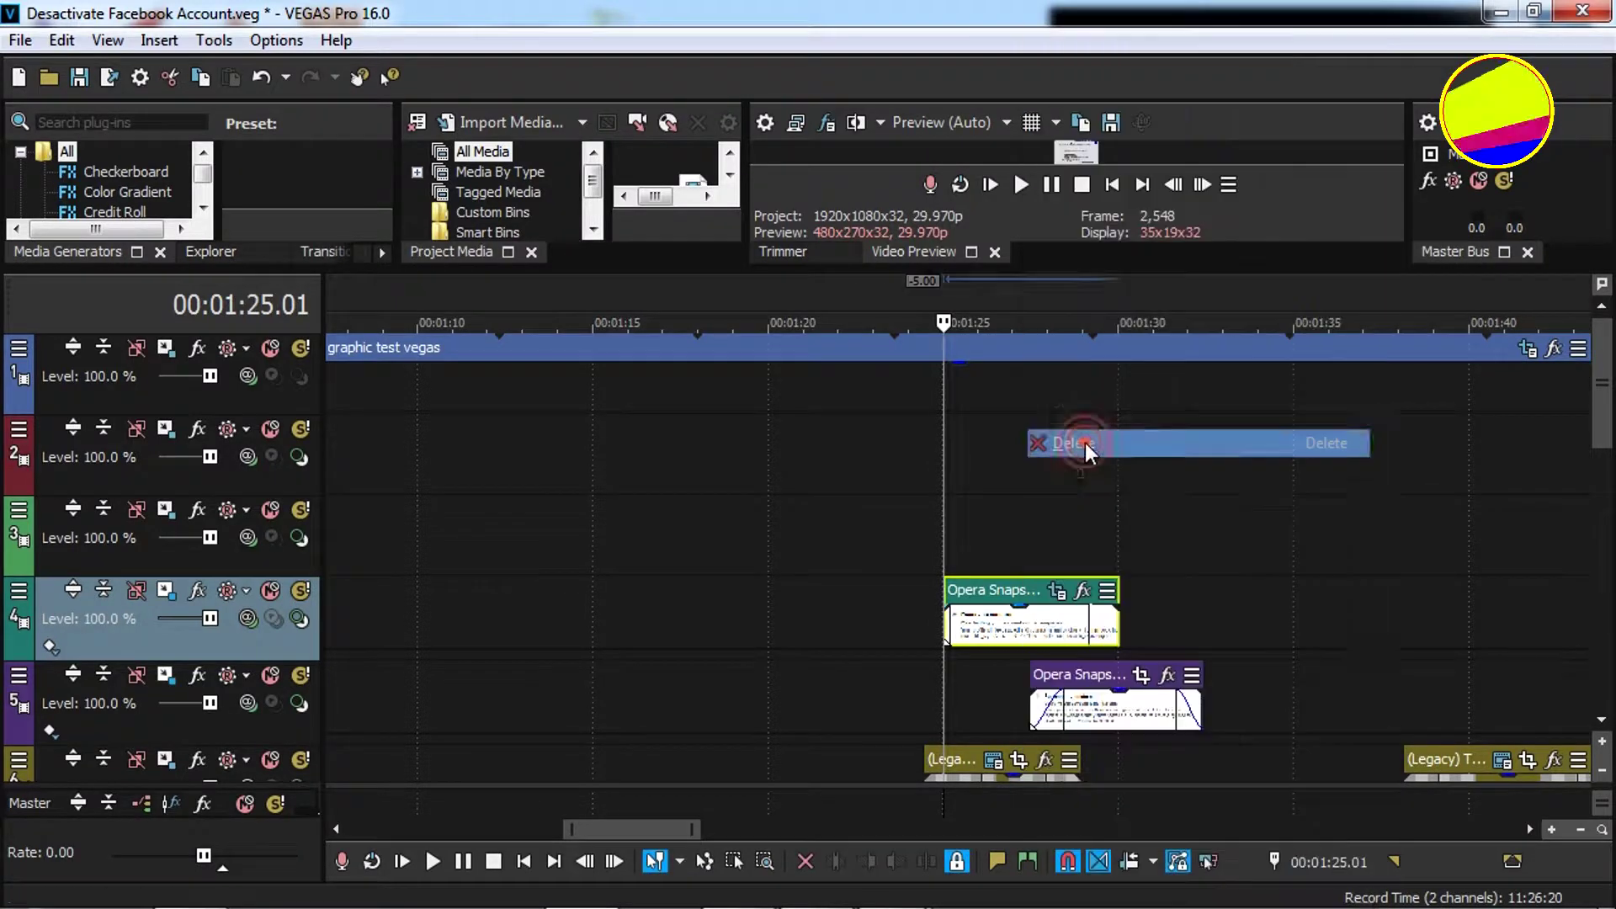
double_click(1058, 588)
click(1059, 589)
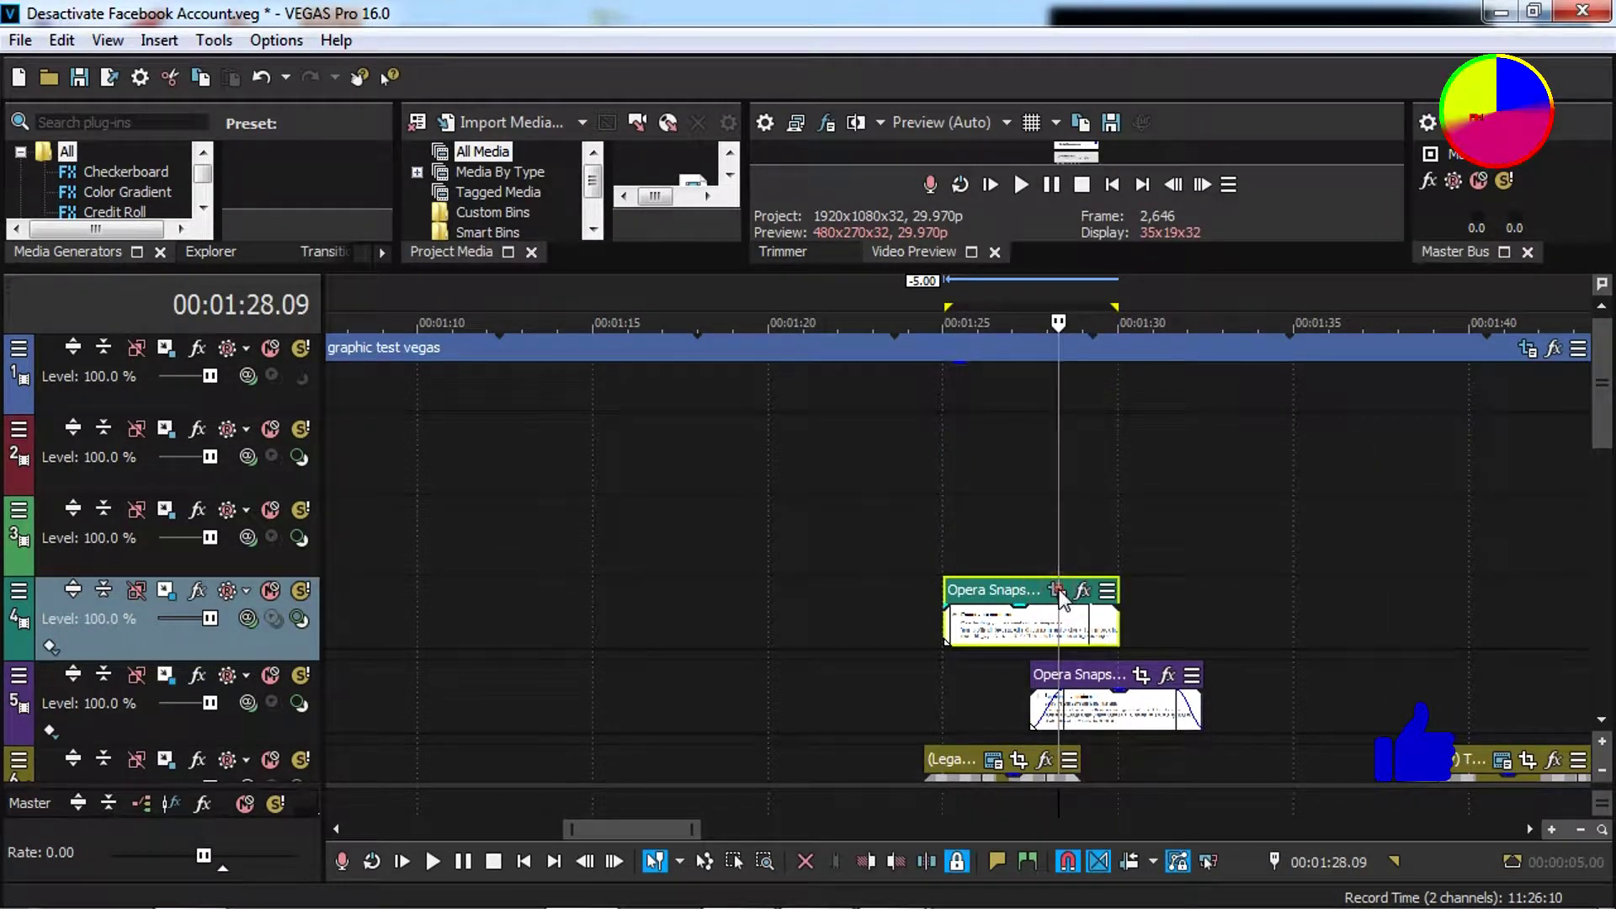
click(1082, 591)
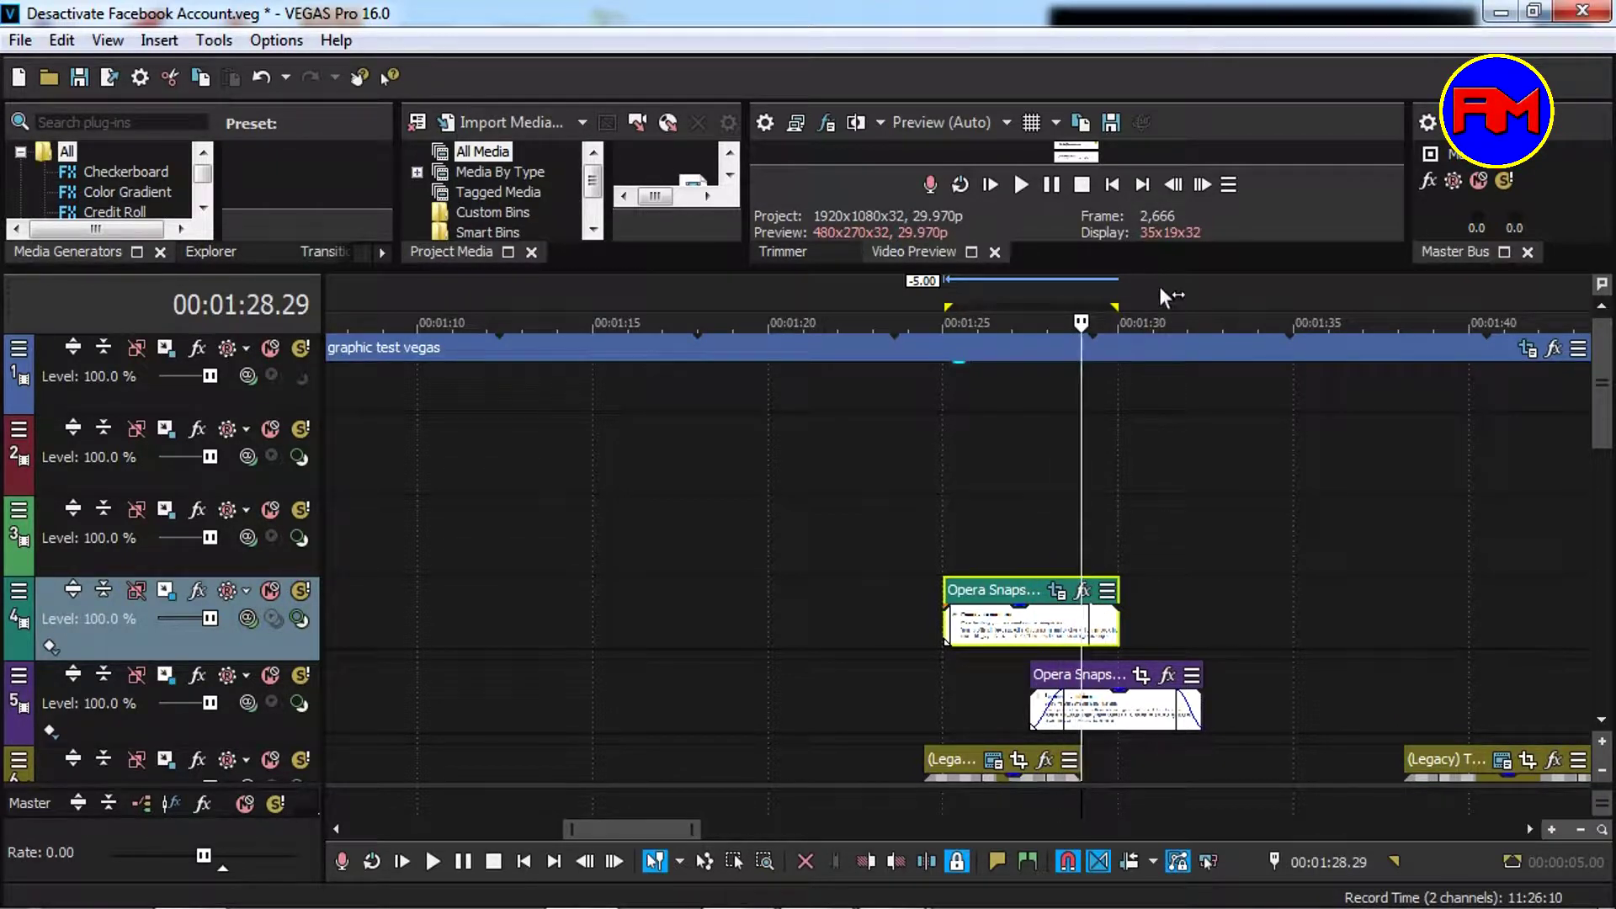
drag(1166, 270, 539, 223)
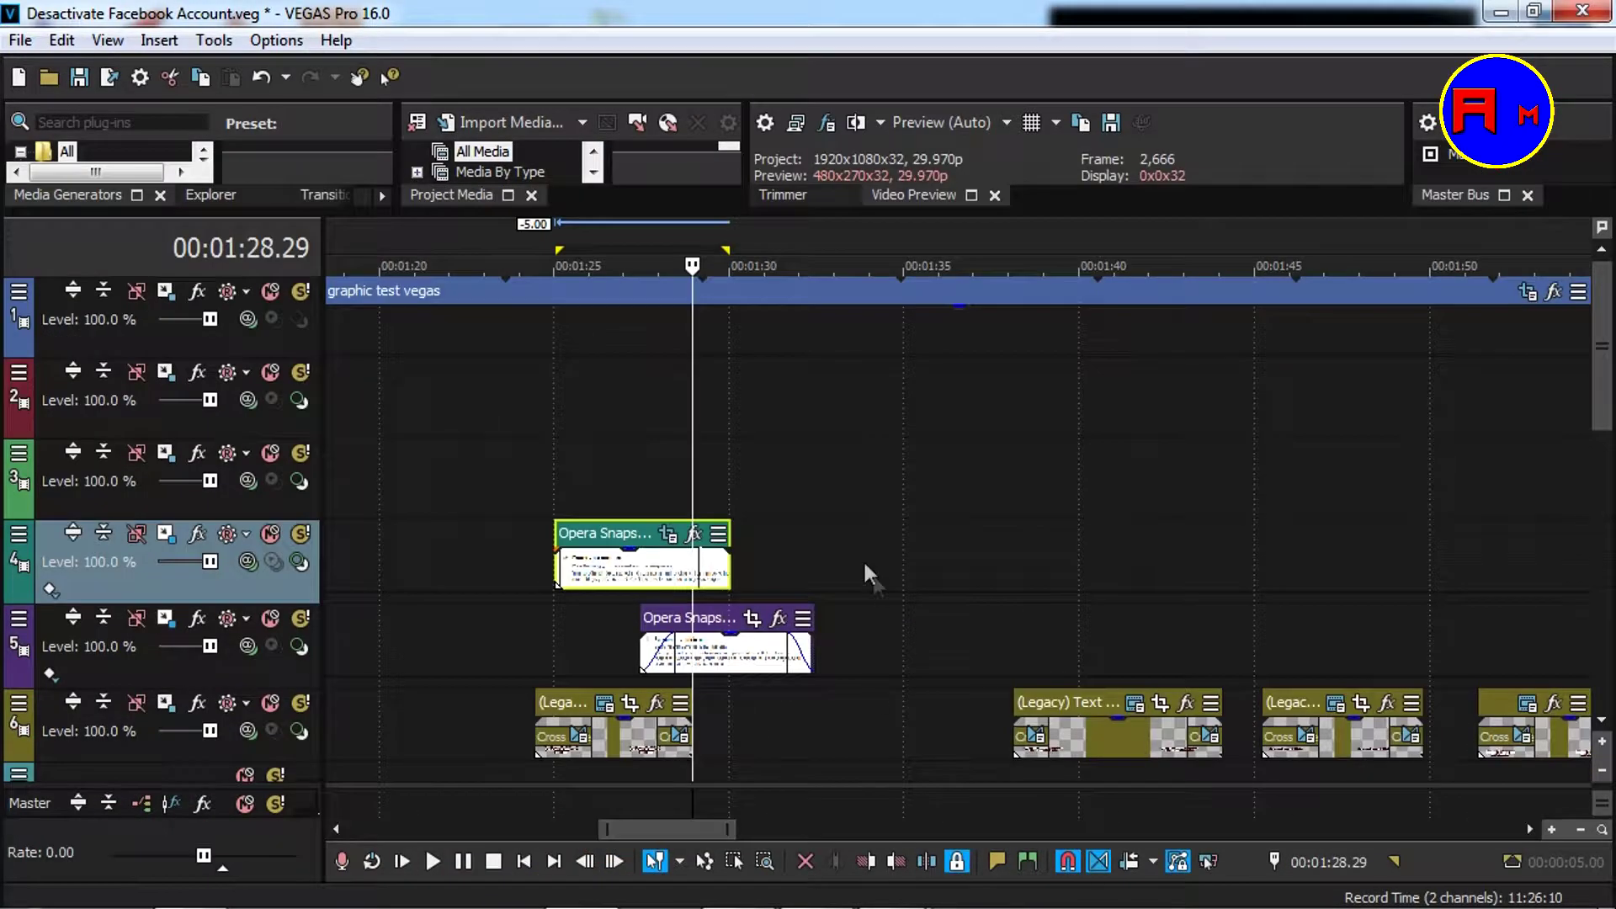
scroll(867, 555, down, 5)
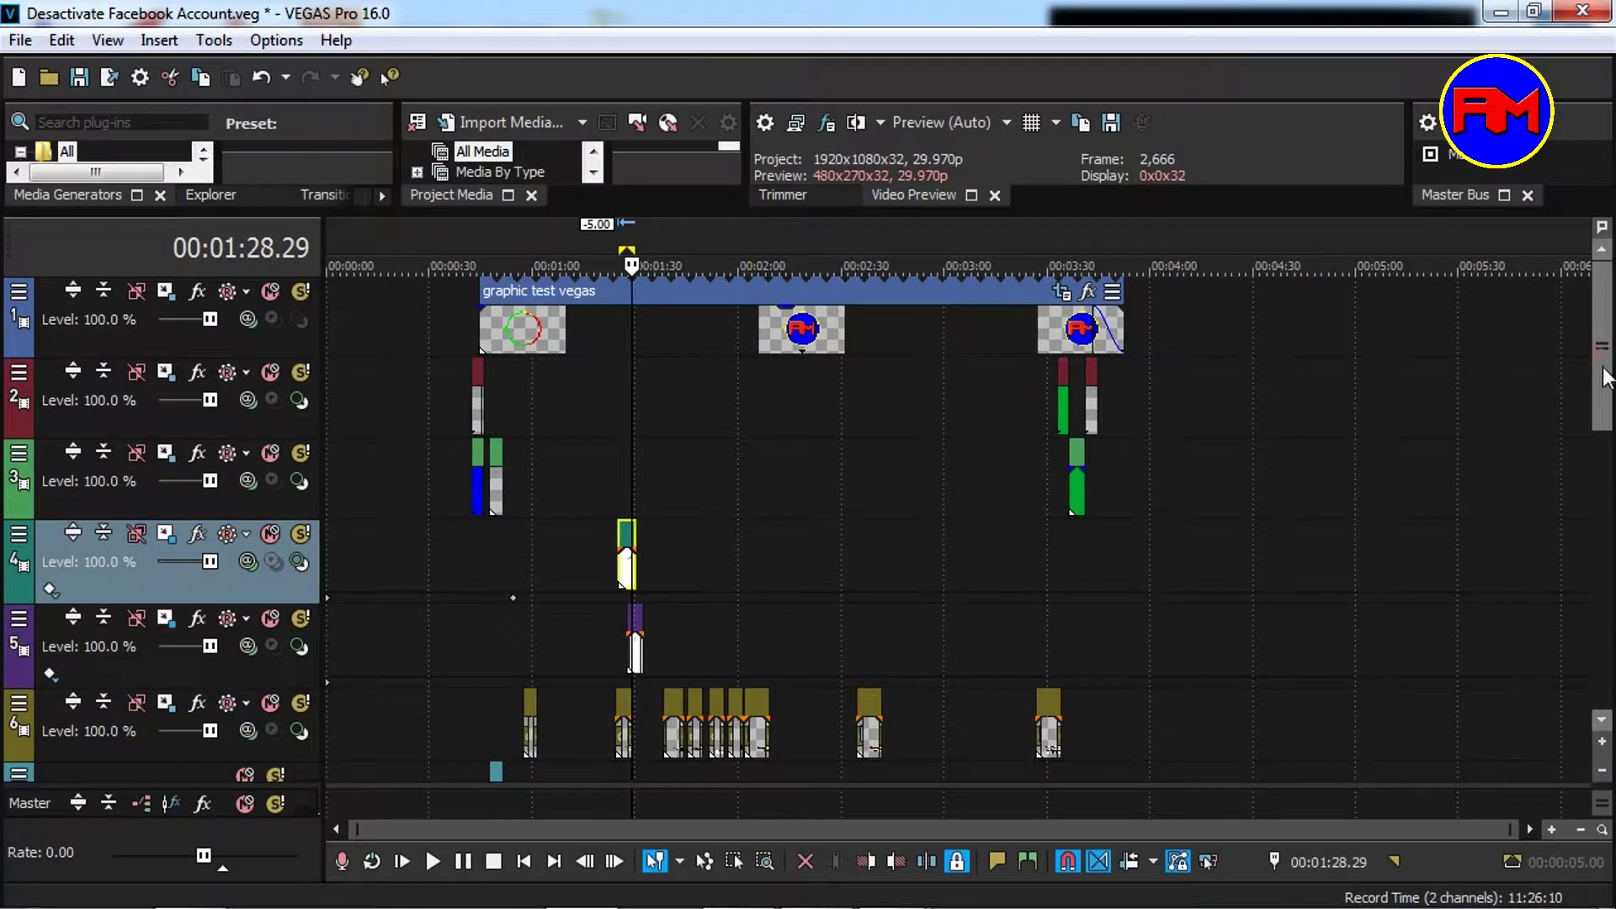
Step: Select every event on the timeline with Ctrl+A and lock them all
mouse_move(1604, 376)
mouse_down()
mouse_move(1608, 452)
mouse_move(1608, 393)
mouse_up()
click(673, 549)
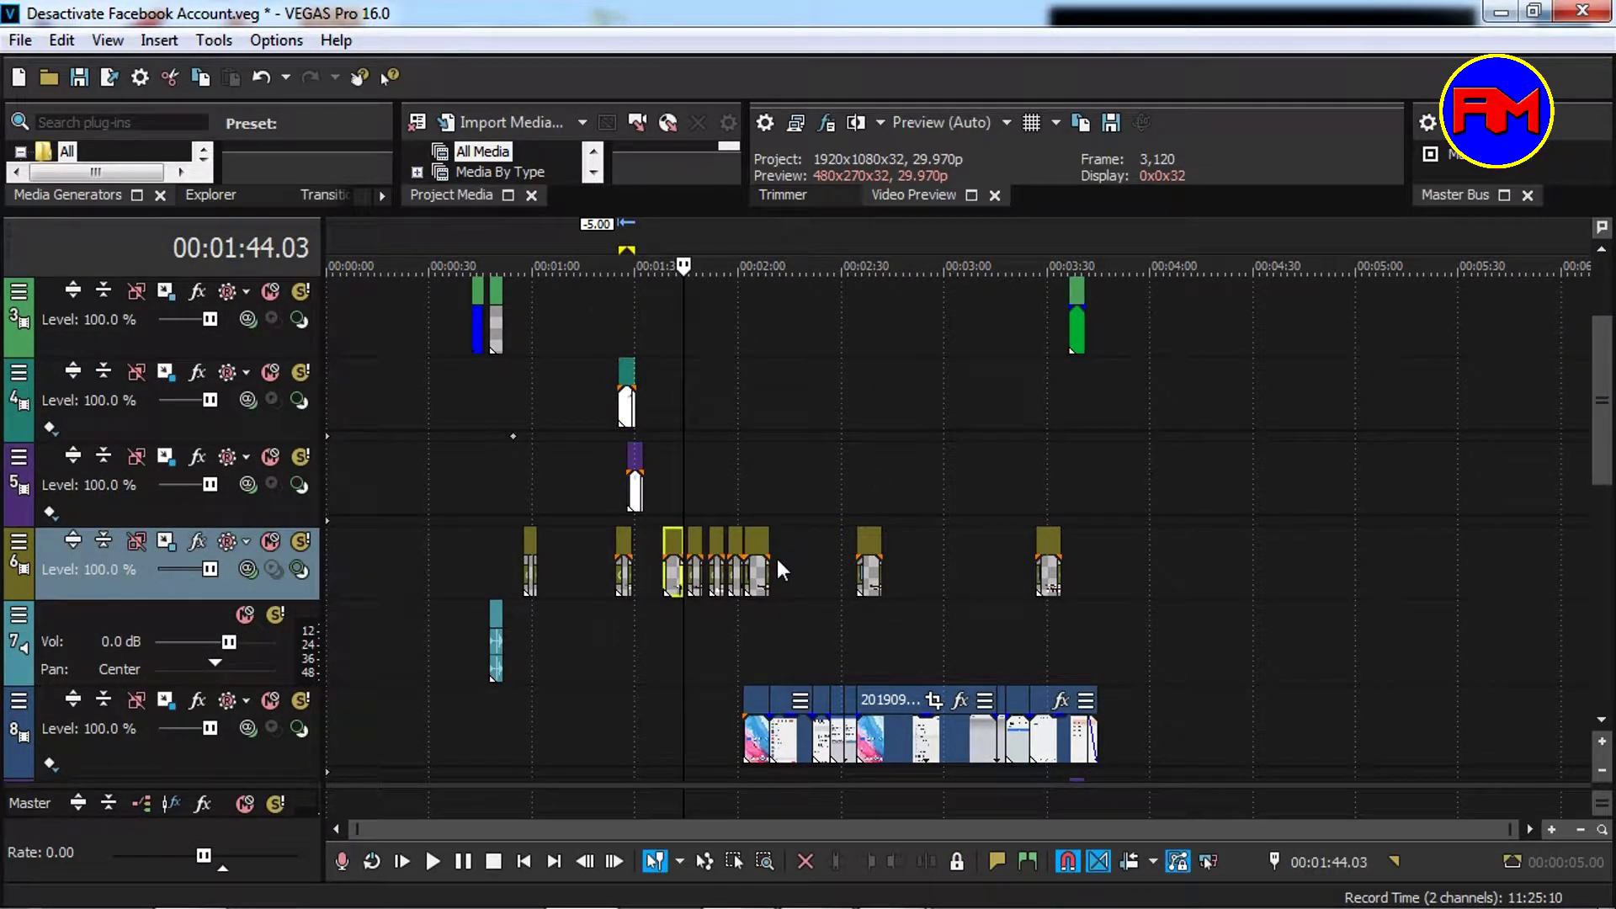
key(ctrl+a)
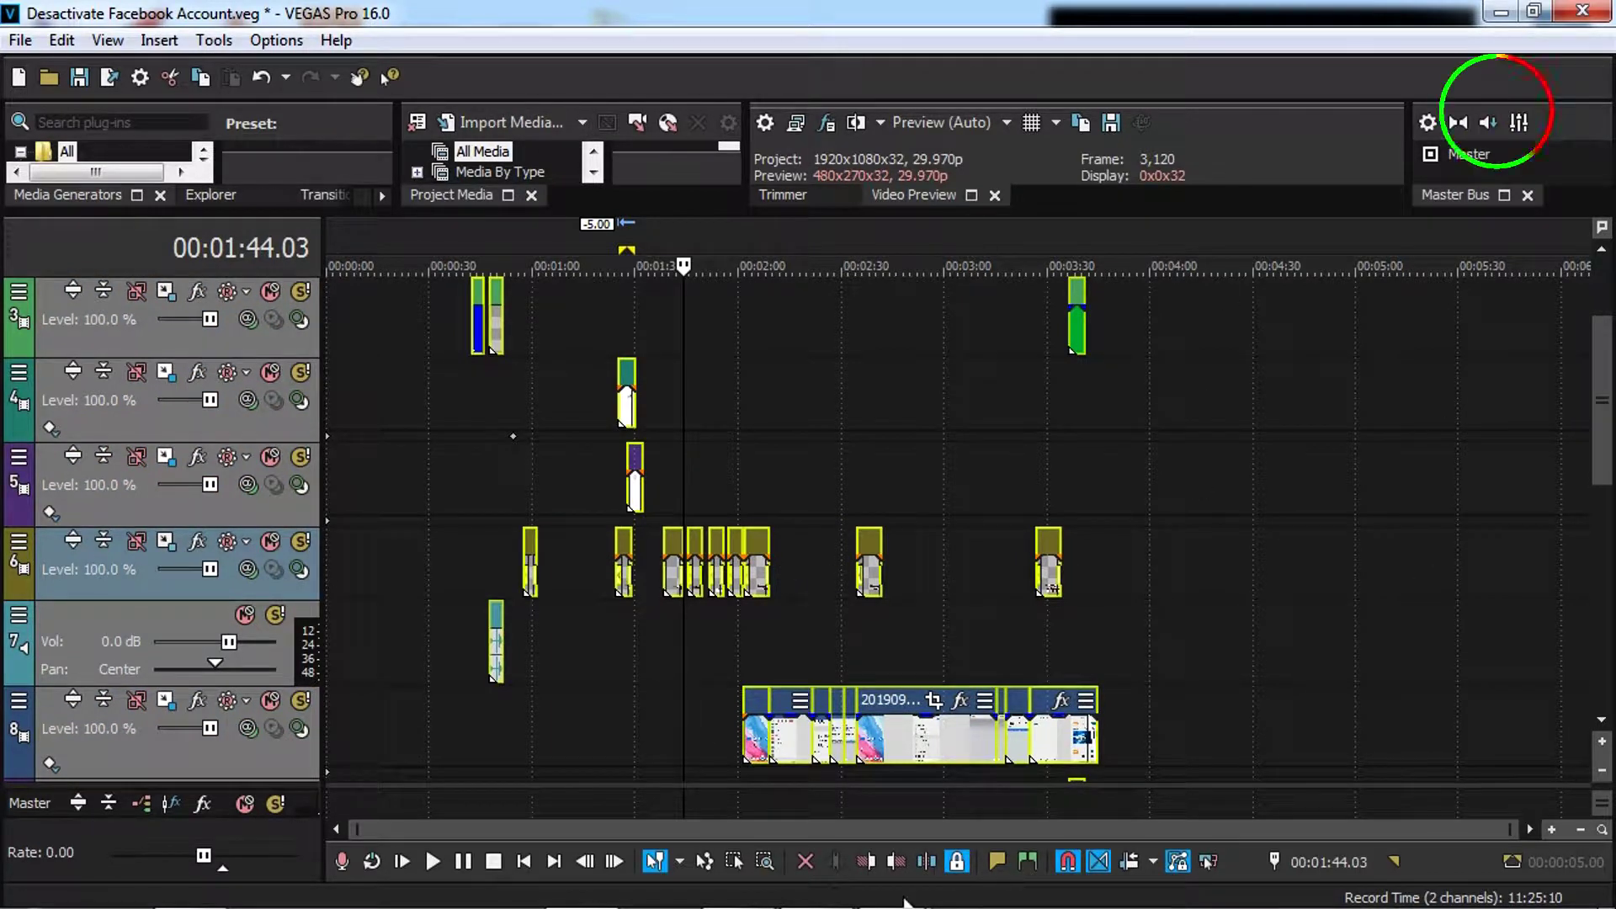
click(957, 864)
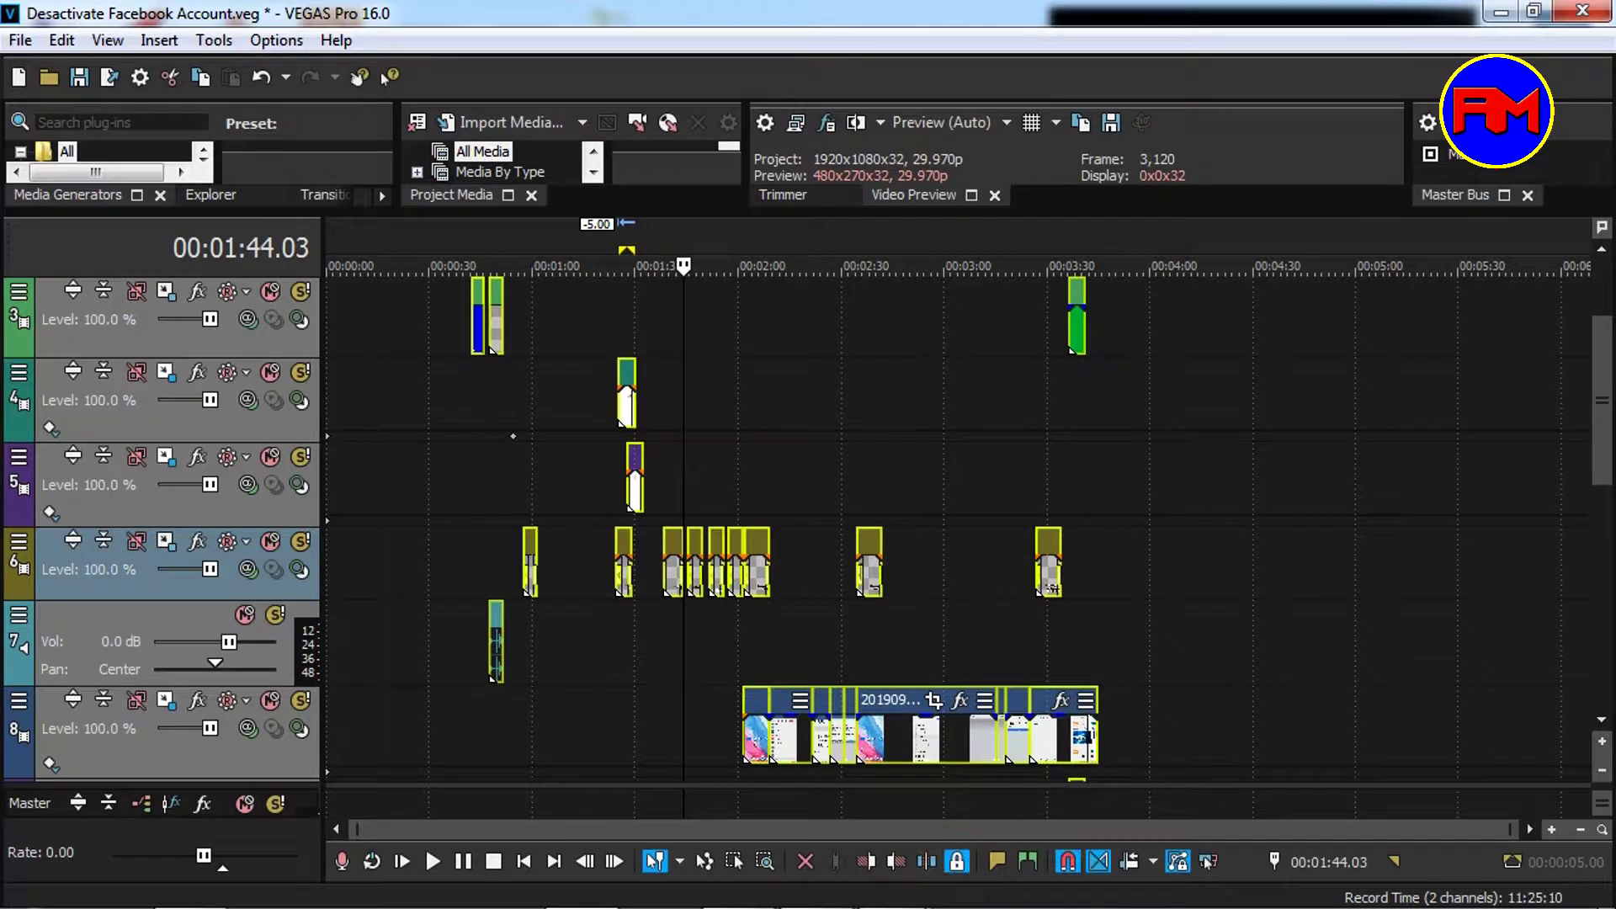
Step: Toggle the lock on the (Legacy) Text 188 and Text 190 clips, then deselect them
scroll(960, 608, up, 5)
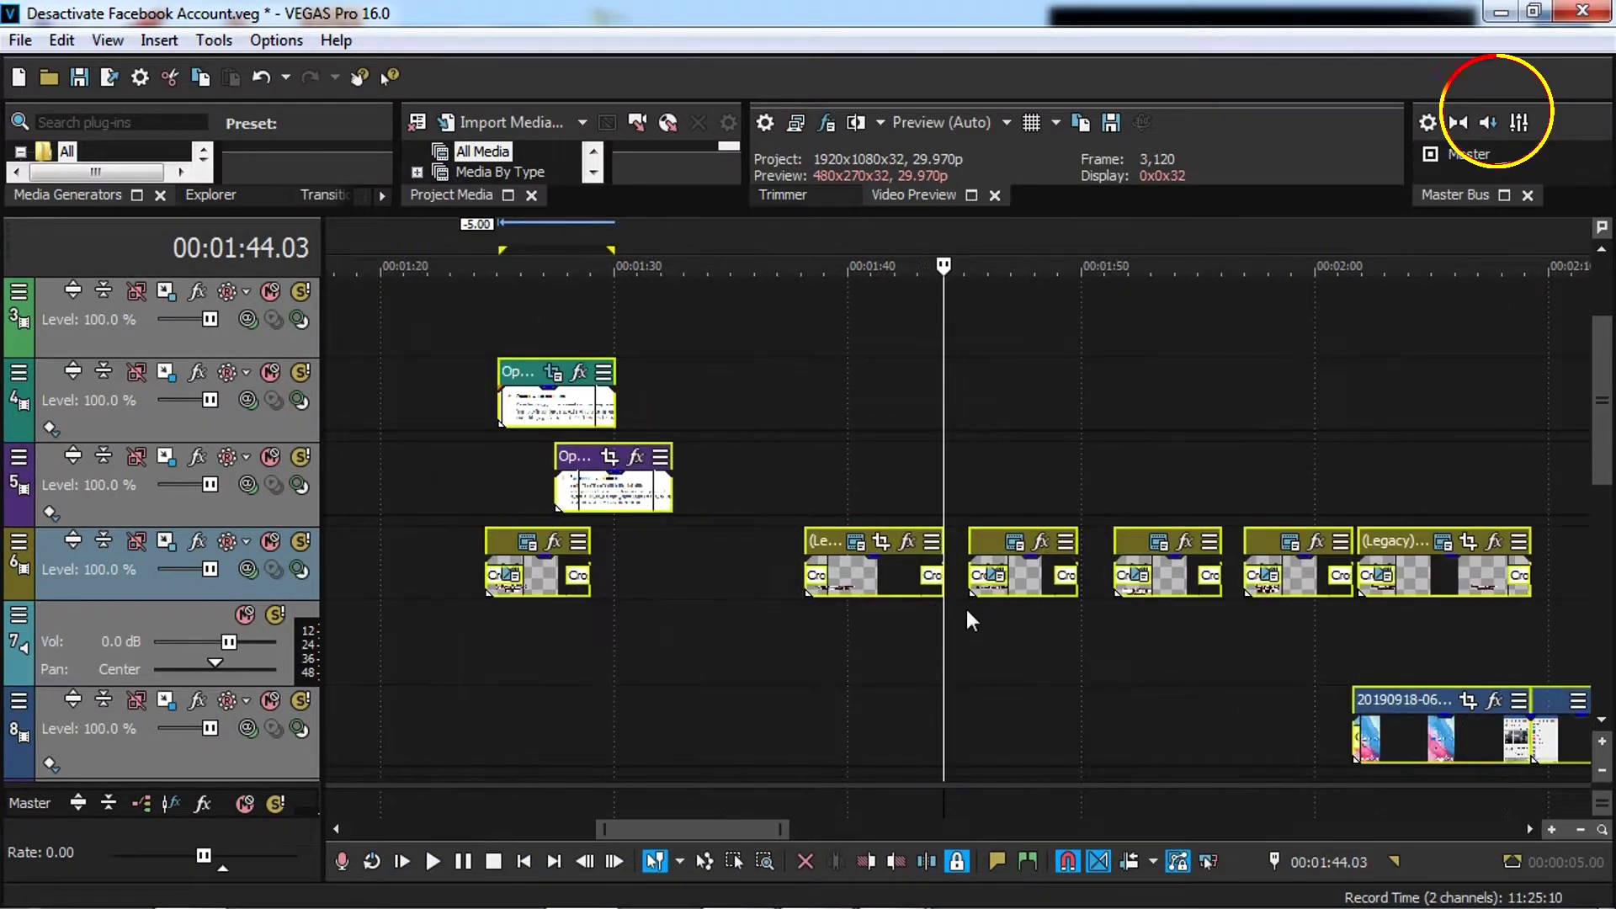
scroll(966, 607, up, 5)
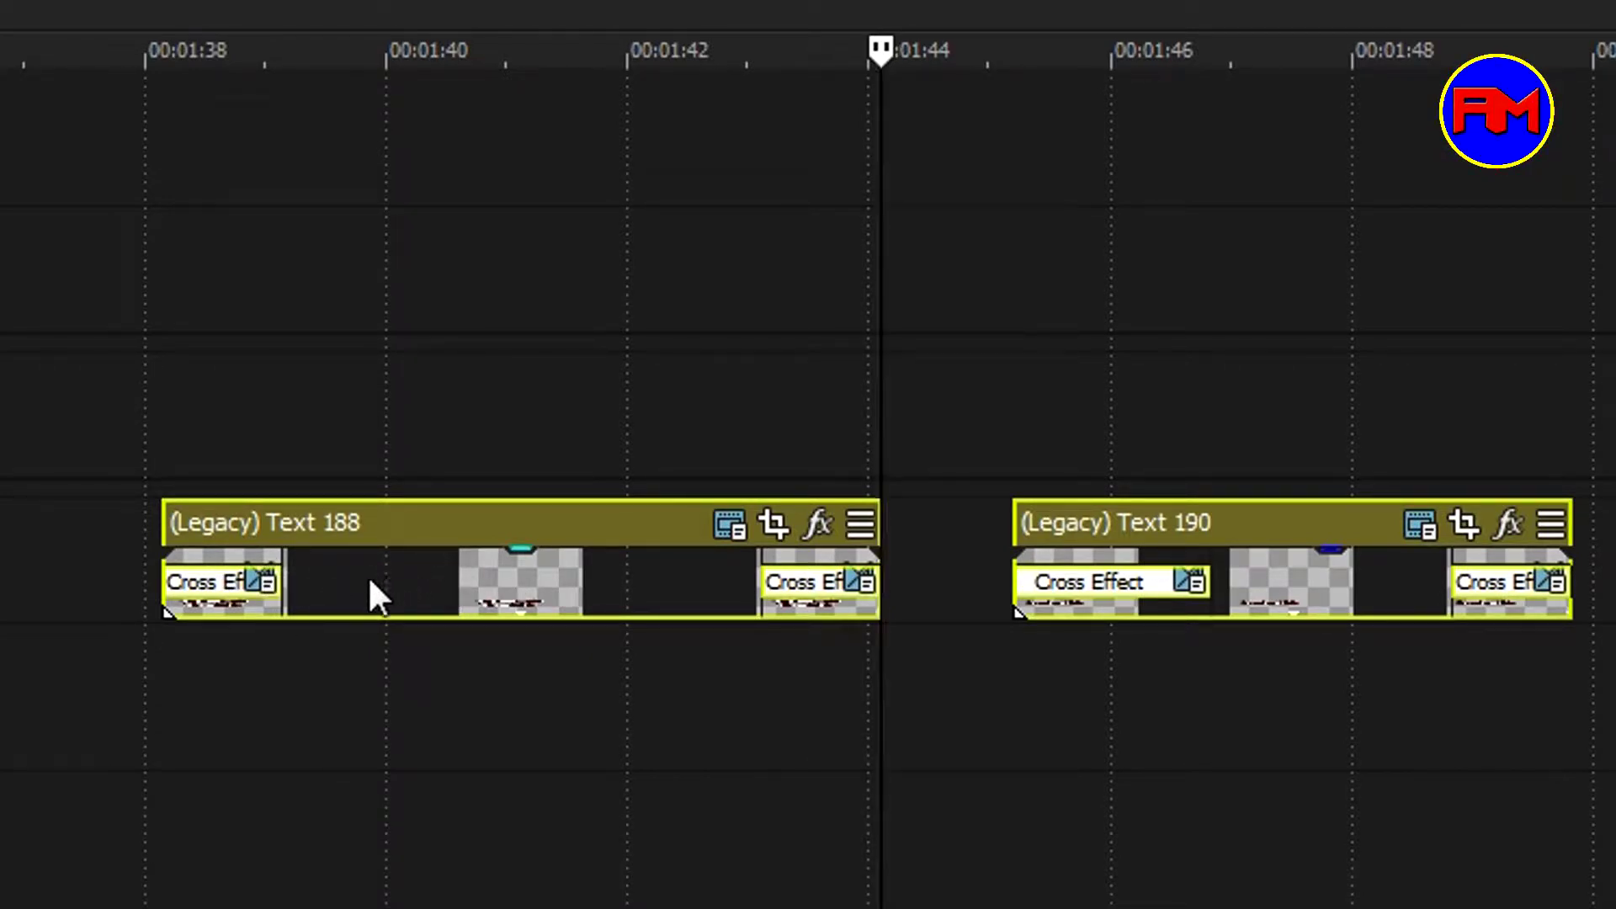
click(371, 580)
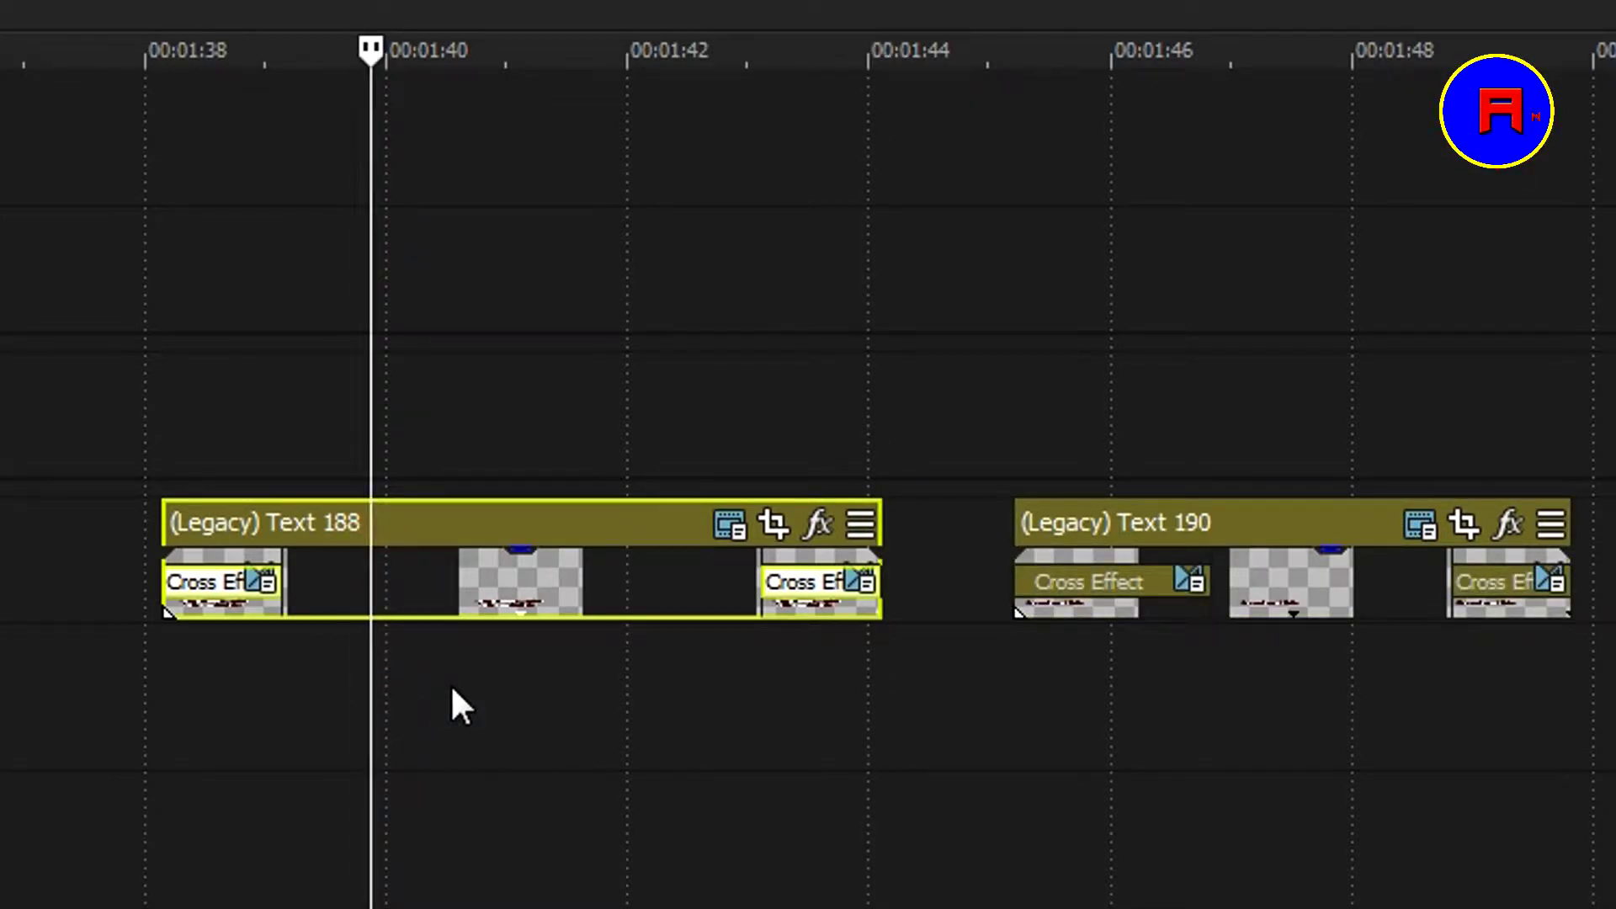
key(ctrl+a)
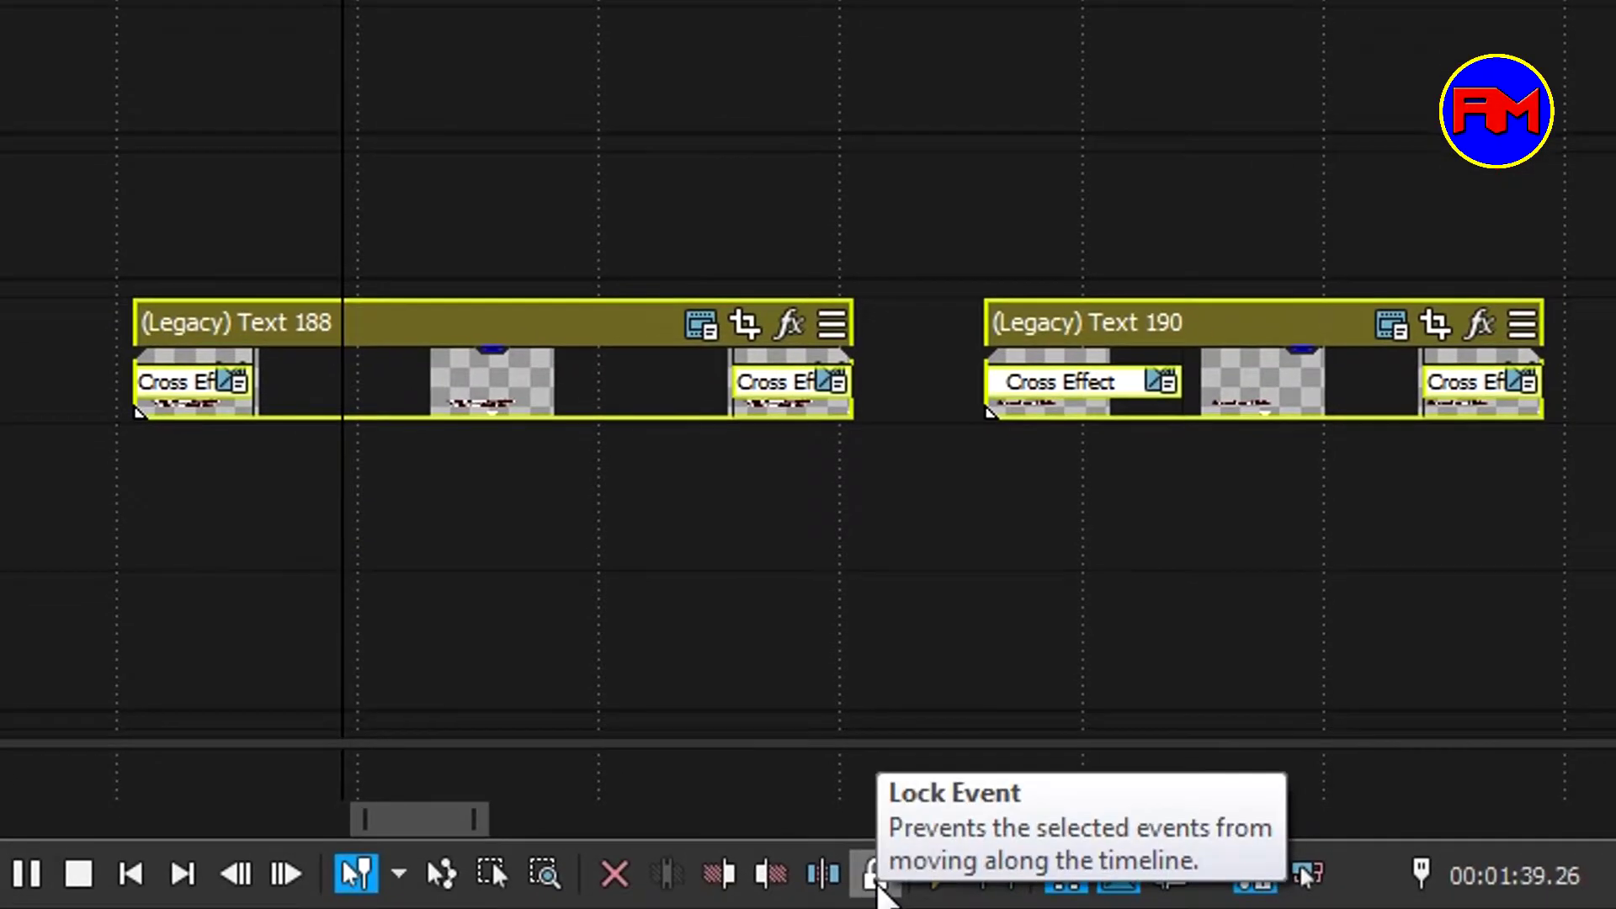
click(872, 876)
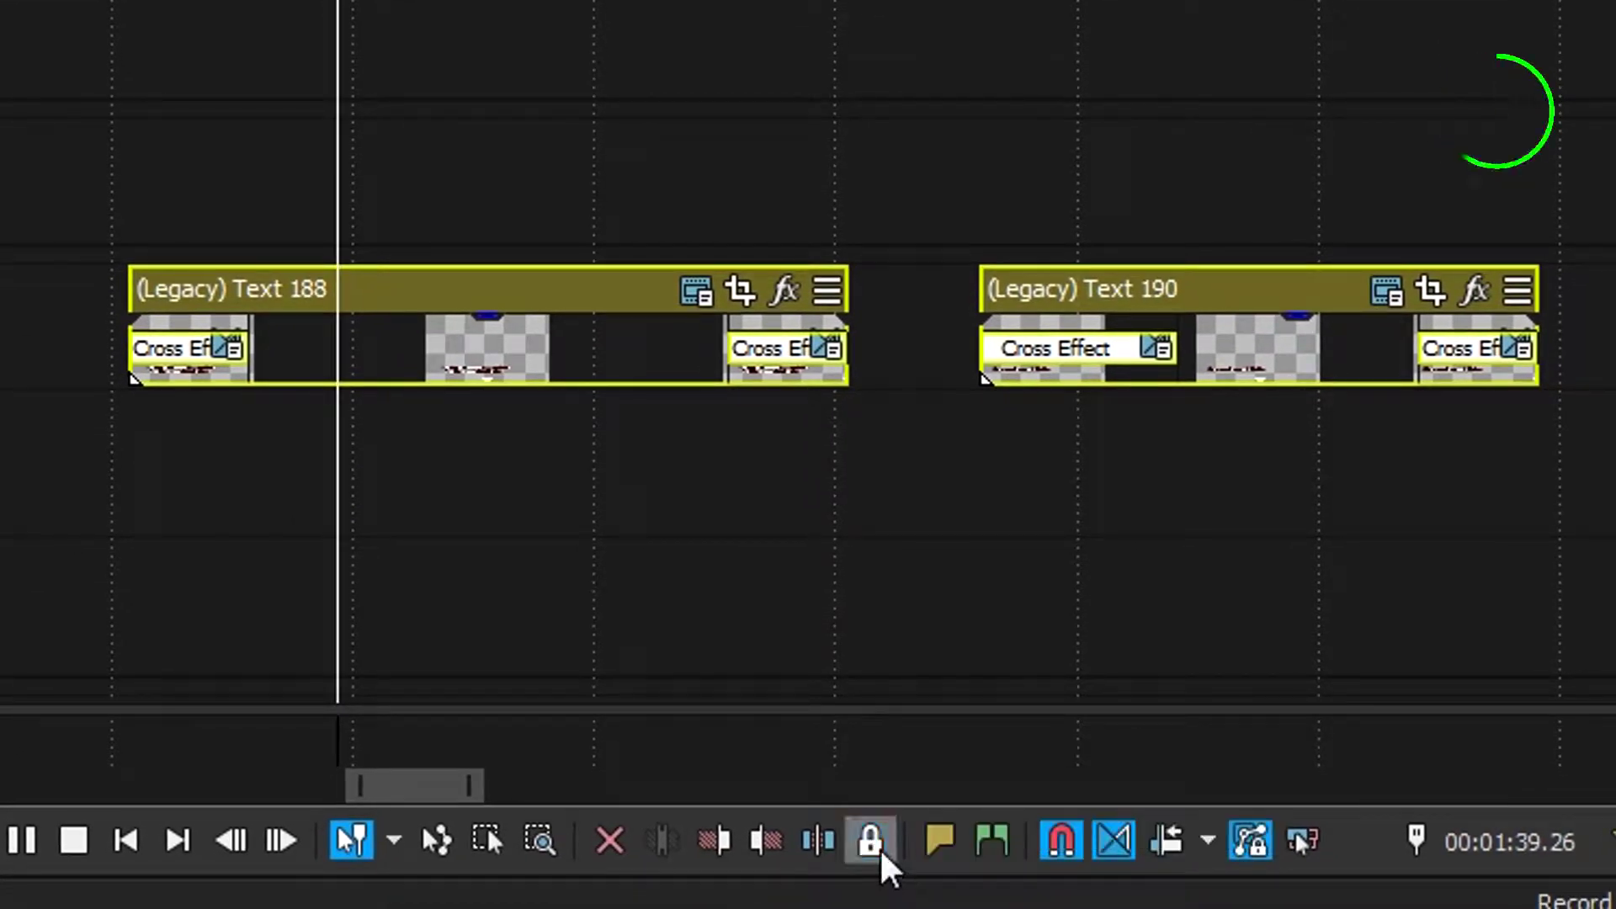
click(881, 859)
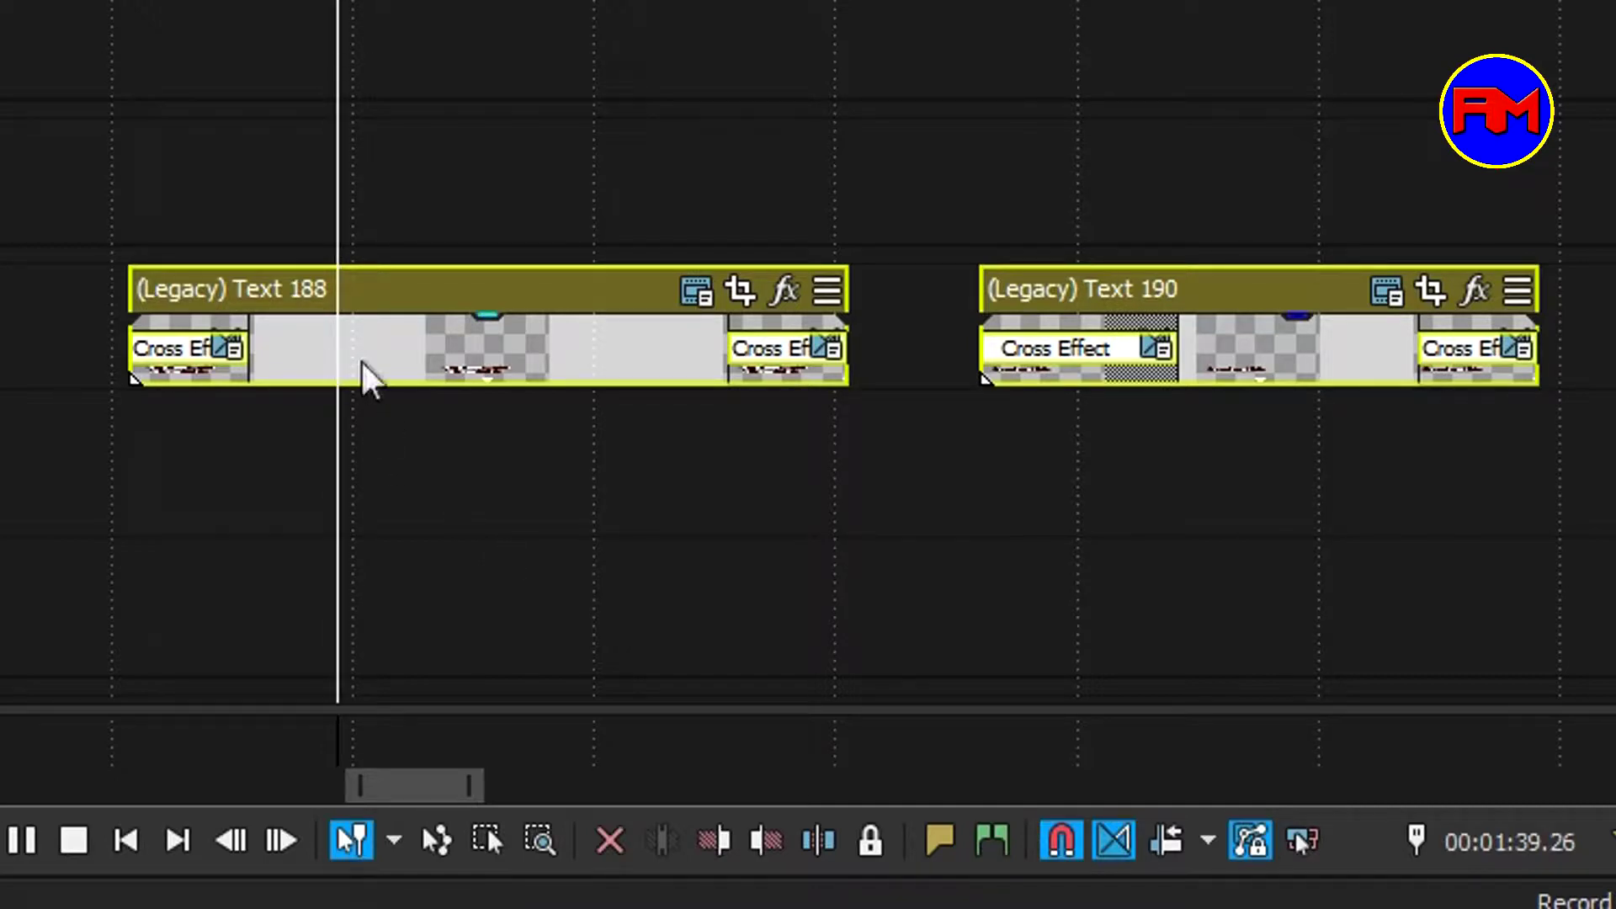
click(425, 419)
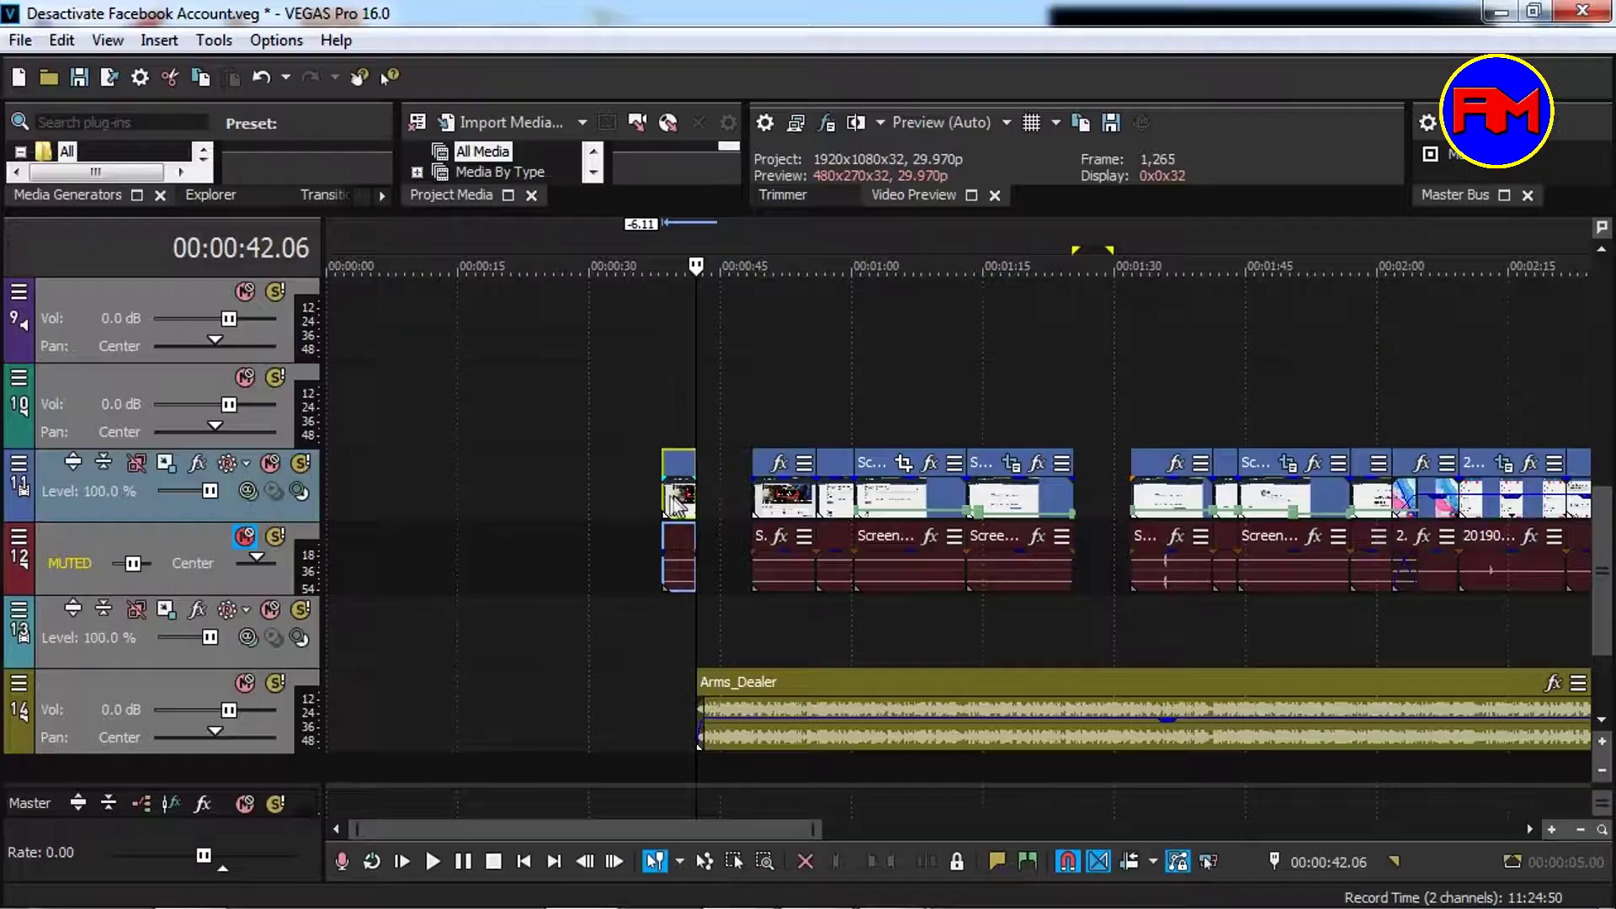
Step: Slide the short clip right to meet the next clips, then choose Select All After Cursor at 00:00:40.11
drag(674, 501, 734, 501)
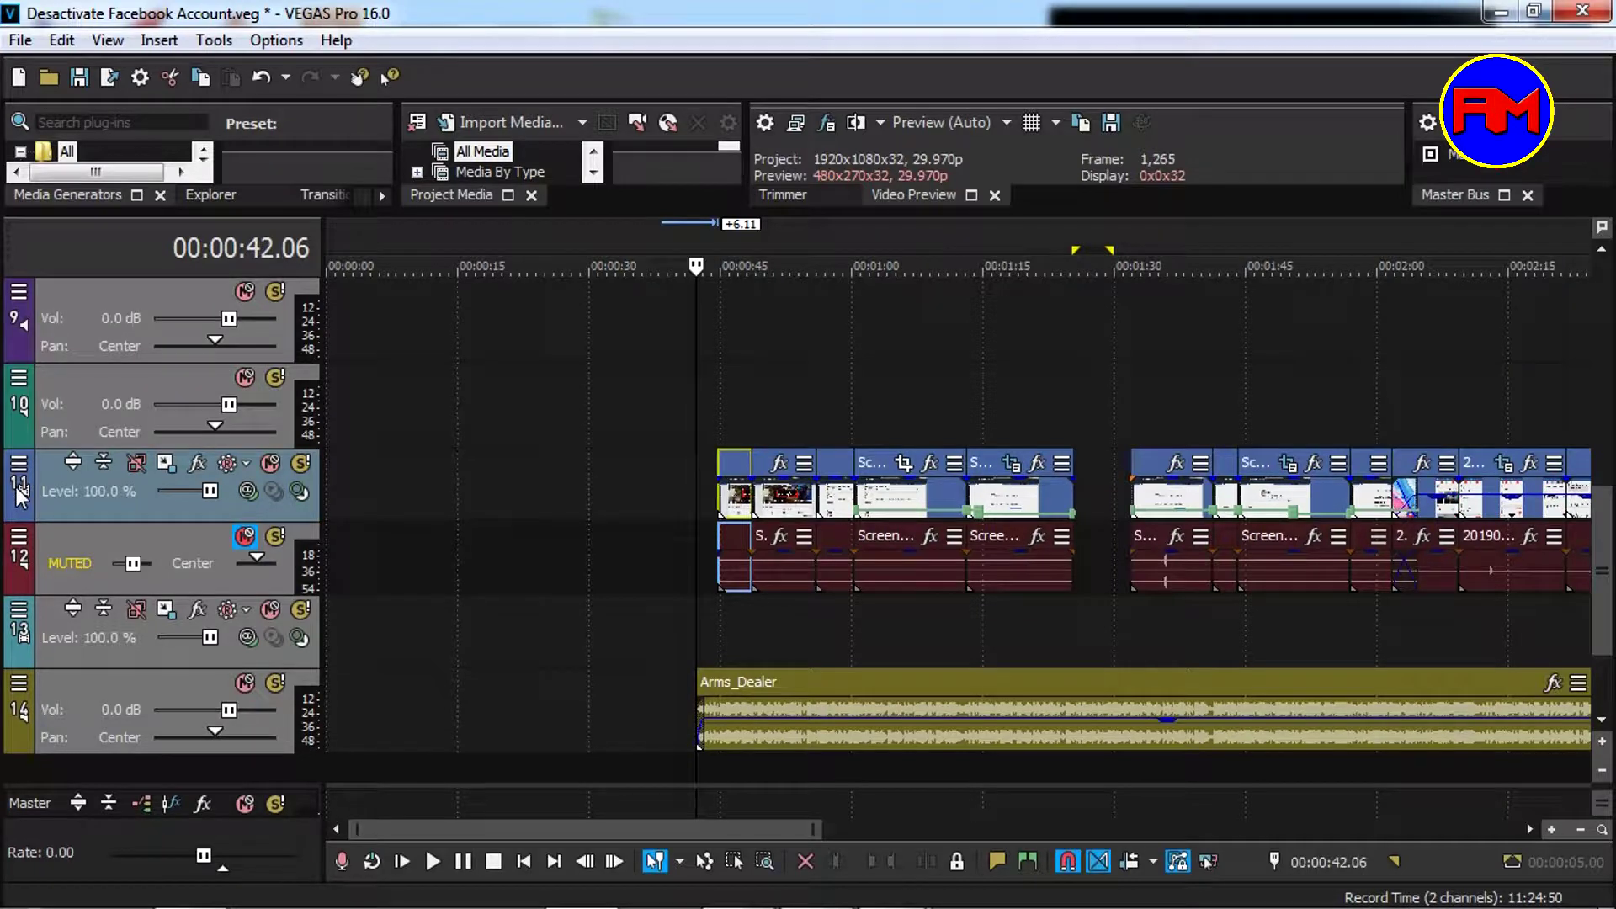
click(646, 491)
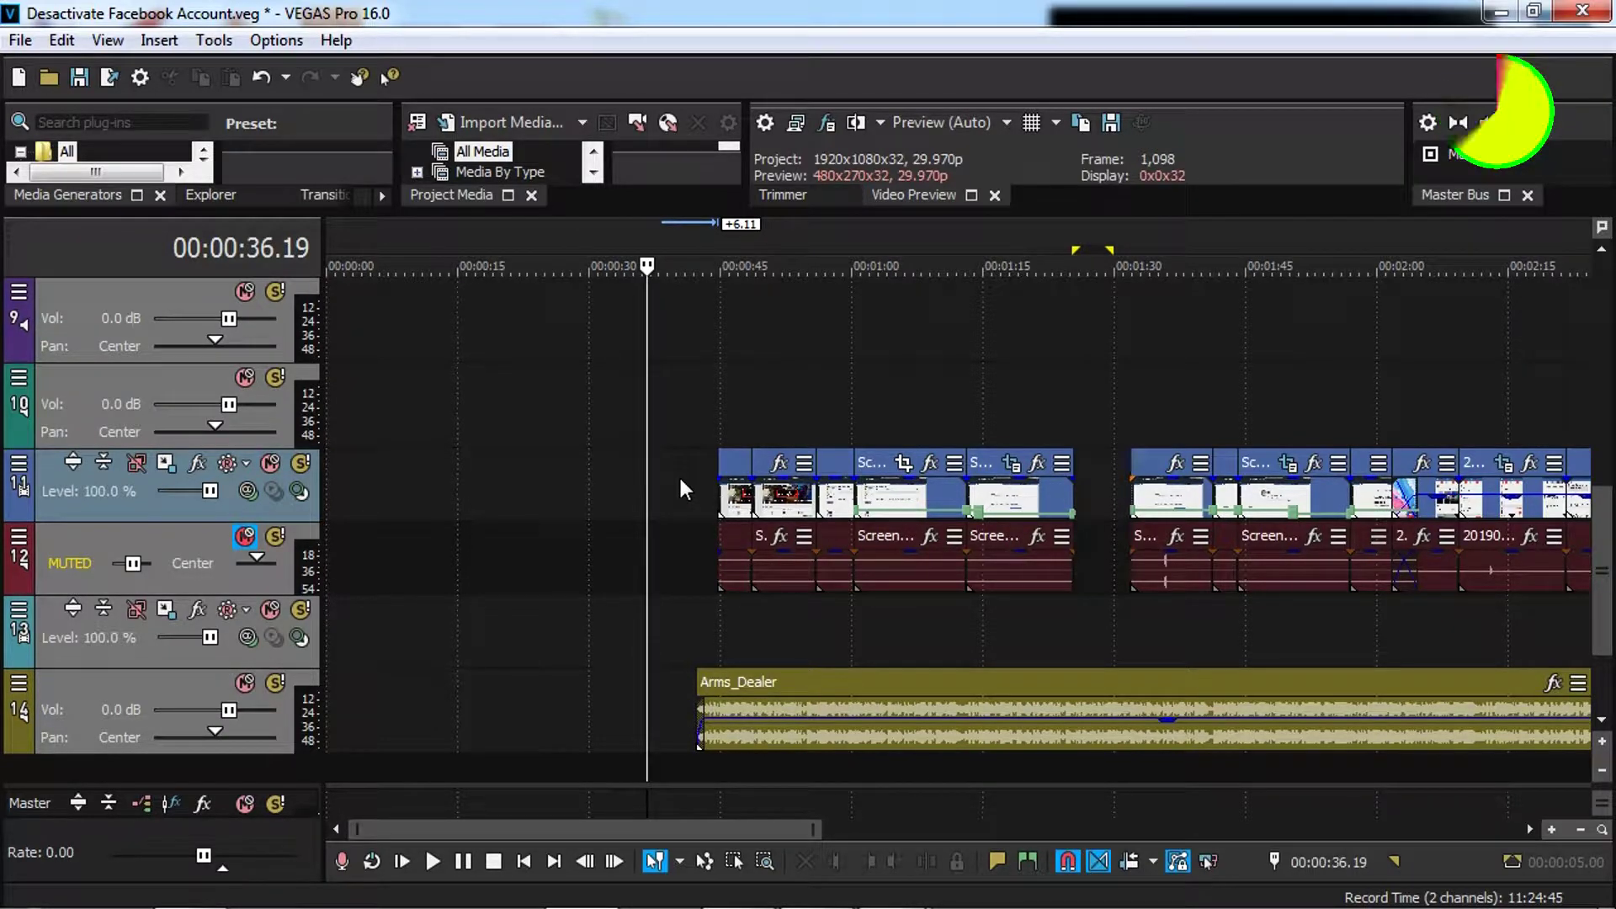
click(679, 474)
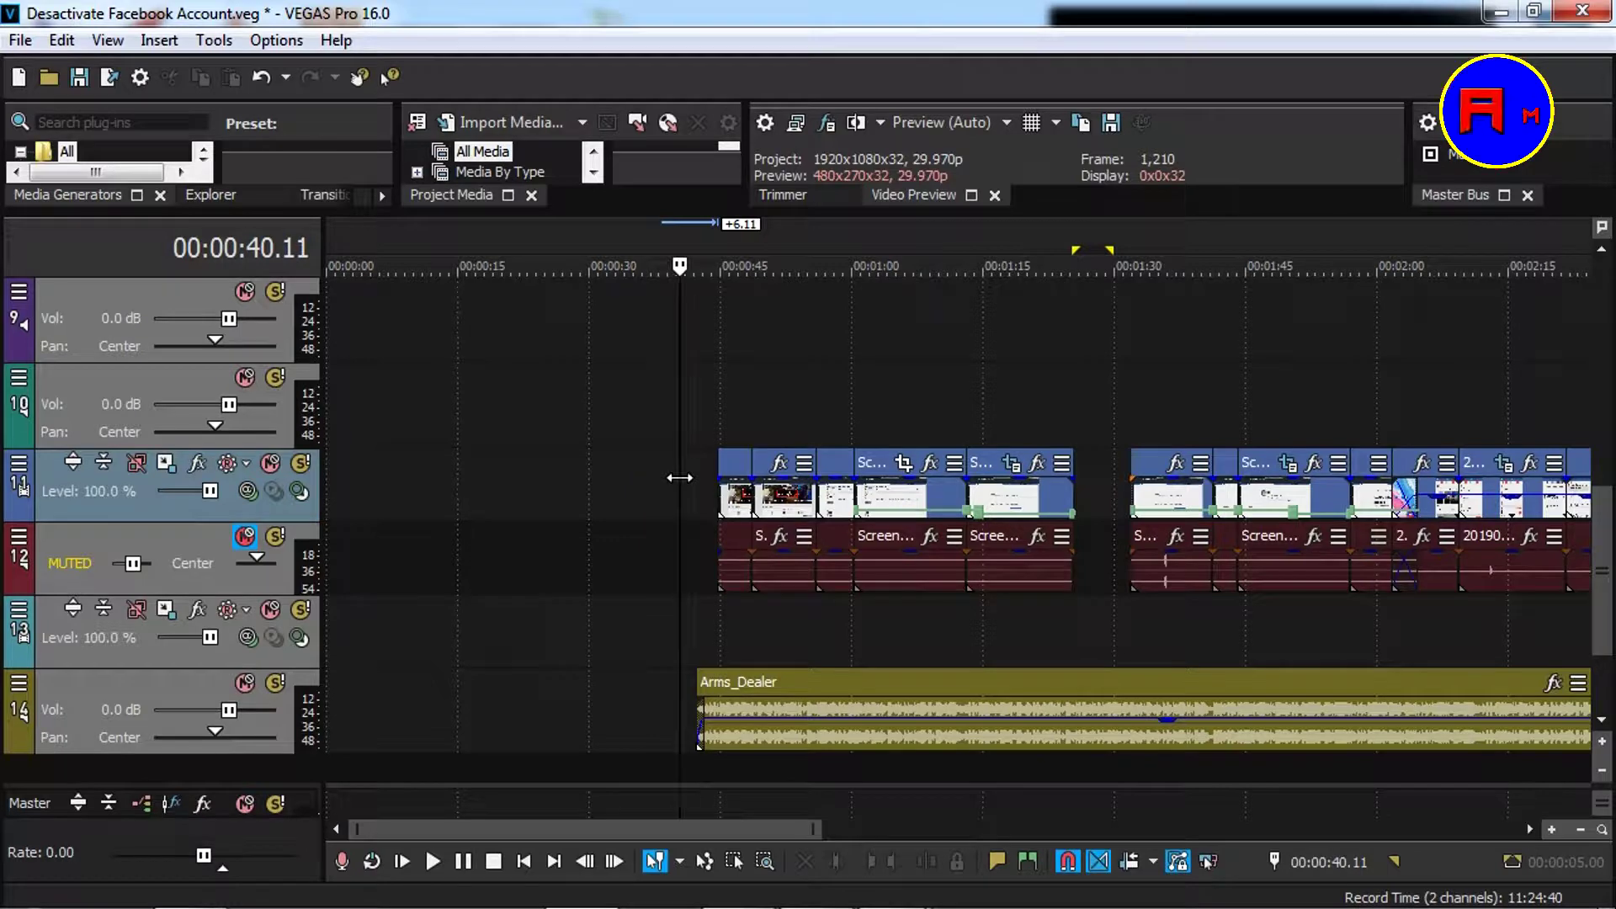
right_click(680, 475)
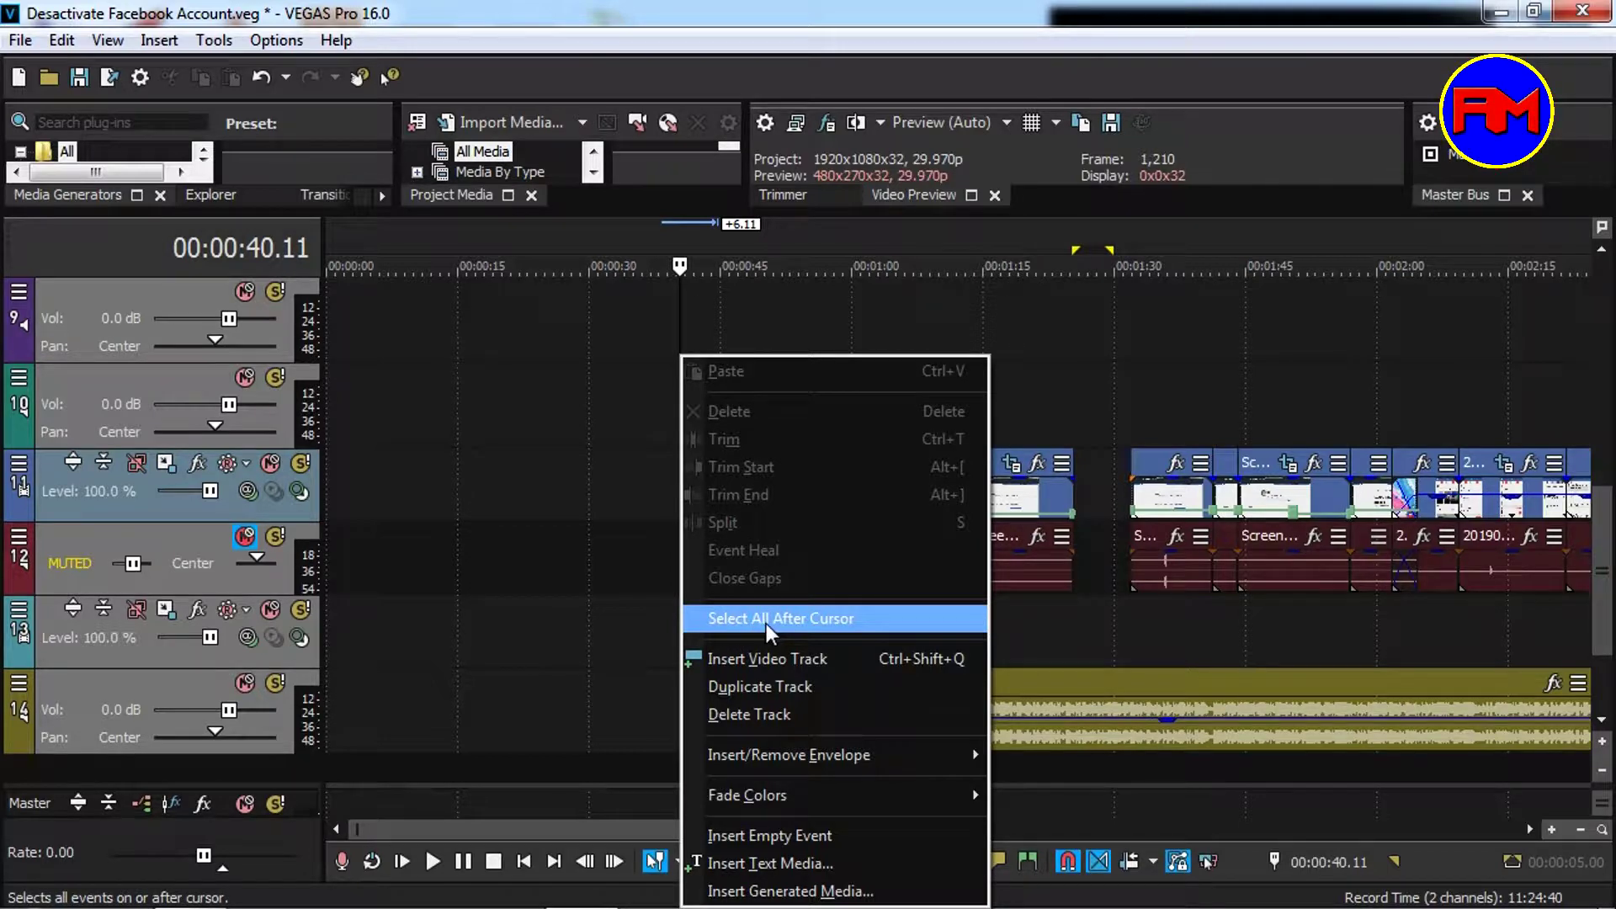
click(875, 620)
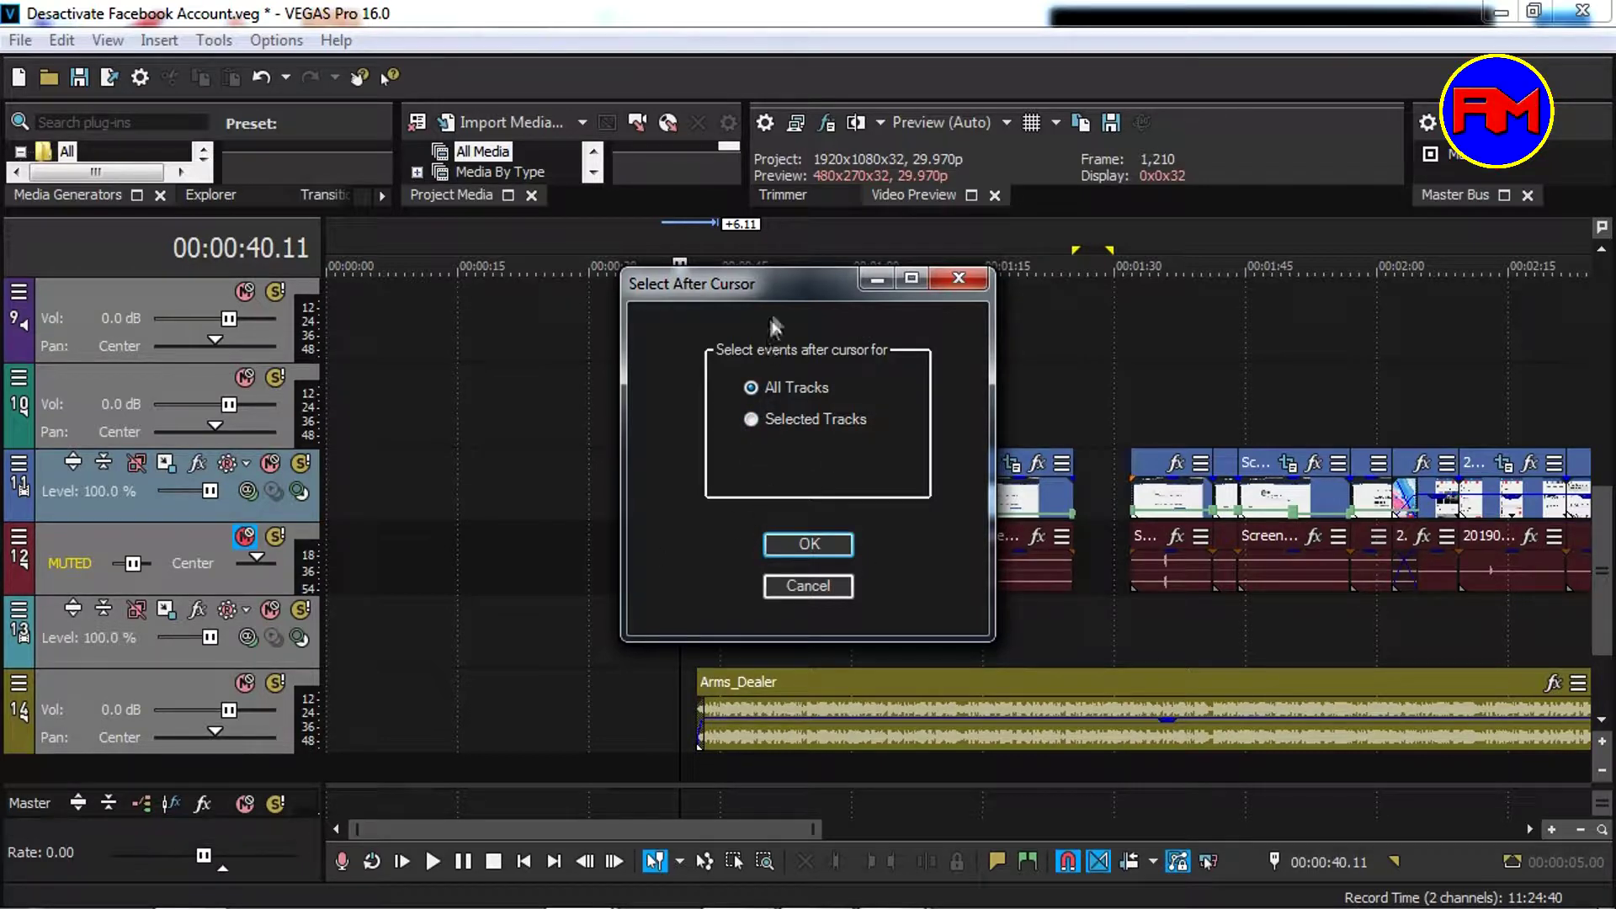
Step: Confirm selecting all events after the cursor on All Tracks
drag(786, 284, 400, 397)
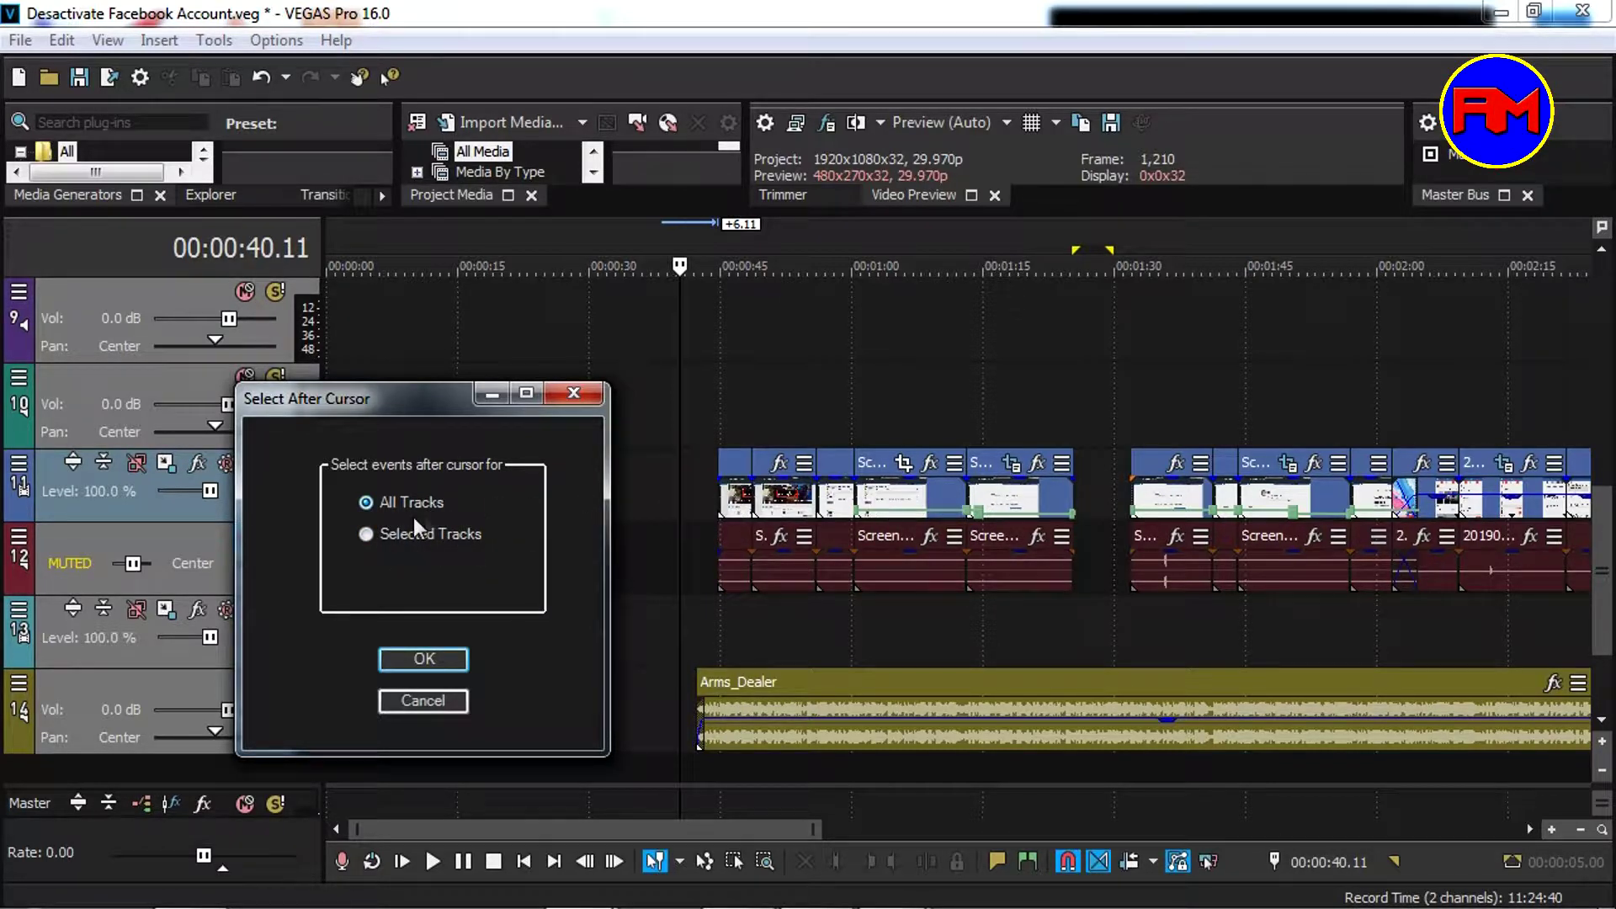
click(423, 659)
scroll(1242, 506, down, 3)
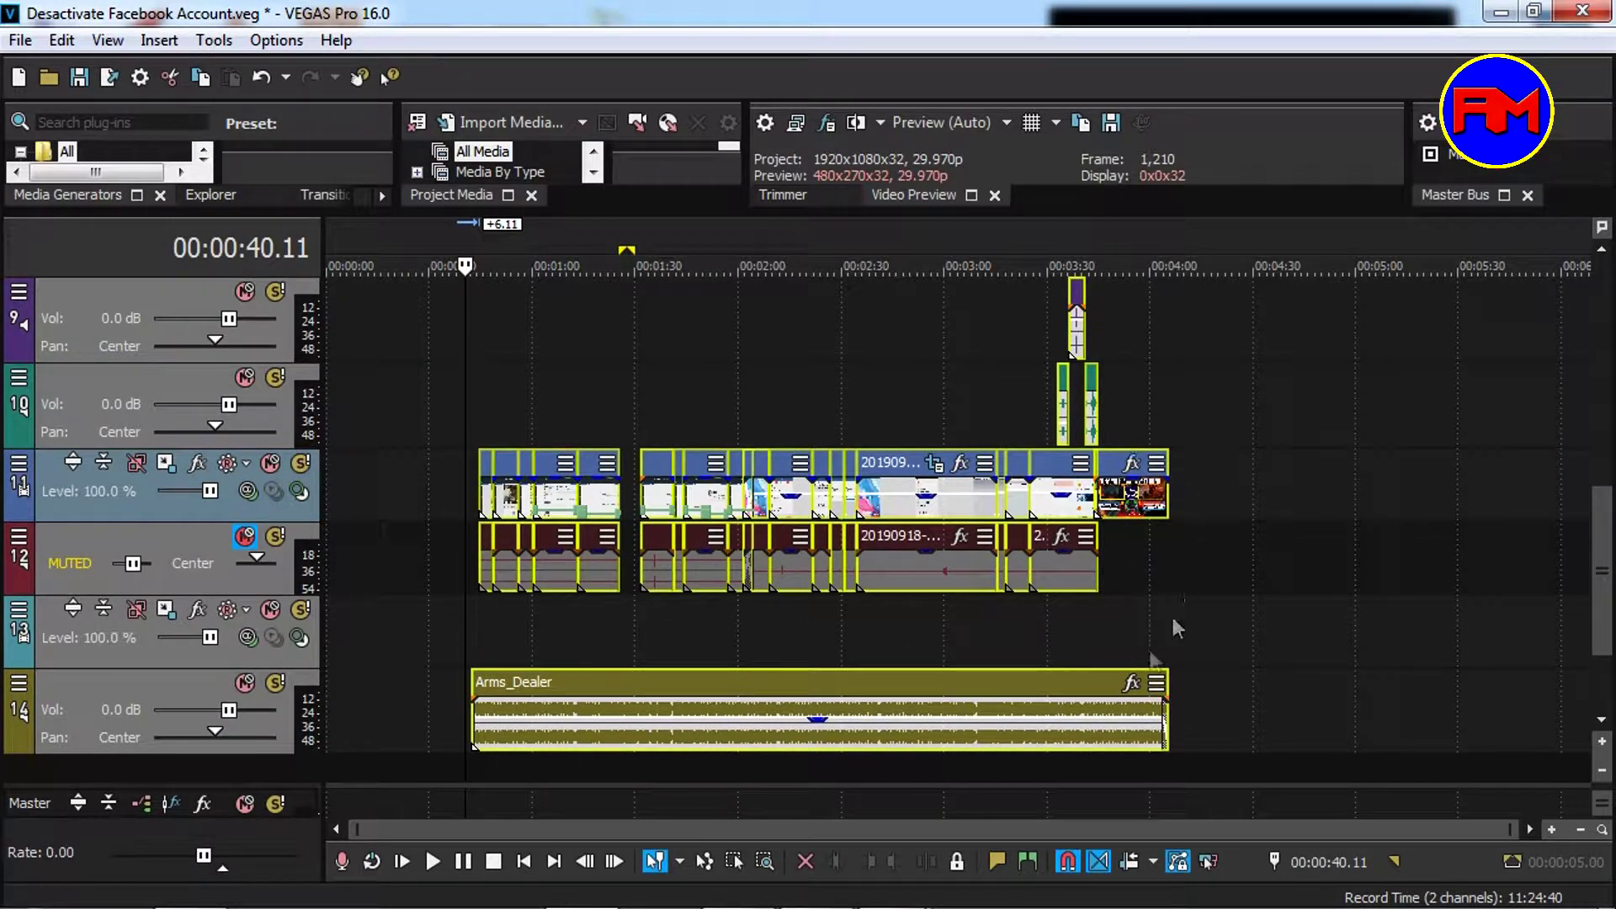
Step: Lock the selected timeline events, then undo the lock with Ctrl+Z
click(958, 861)
key(ctrl+z)
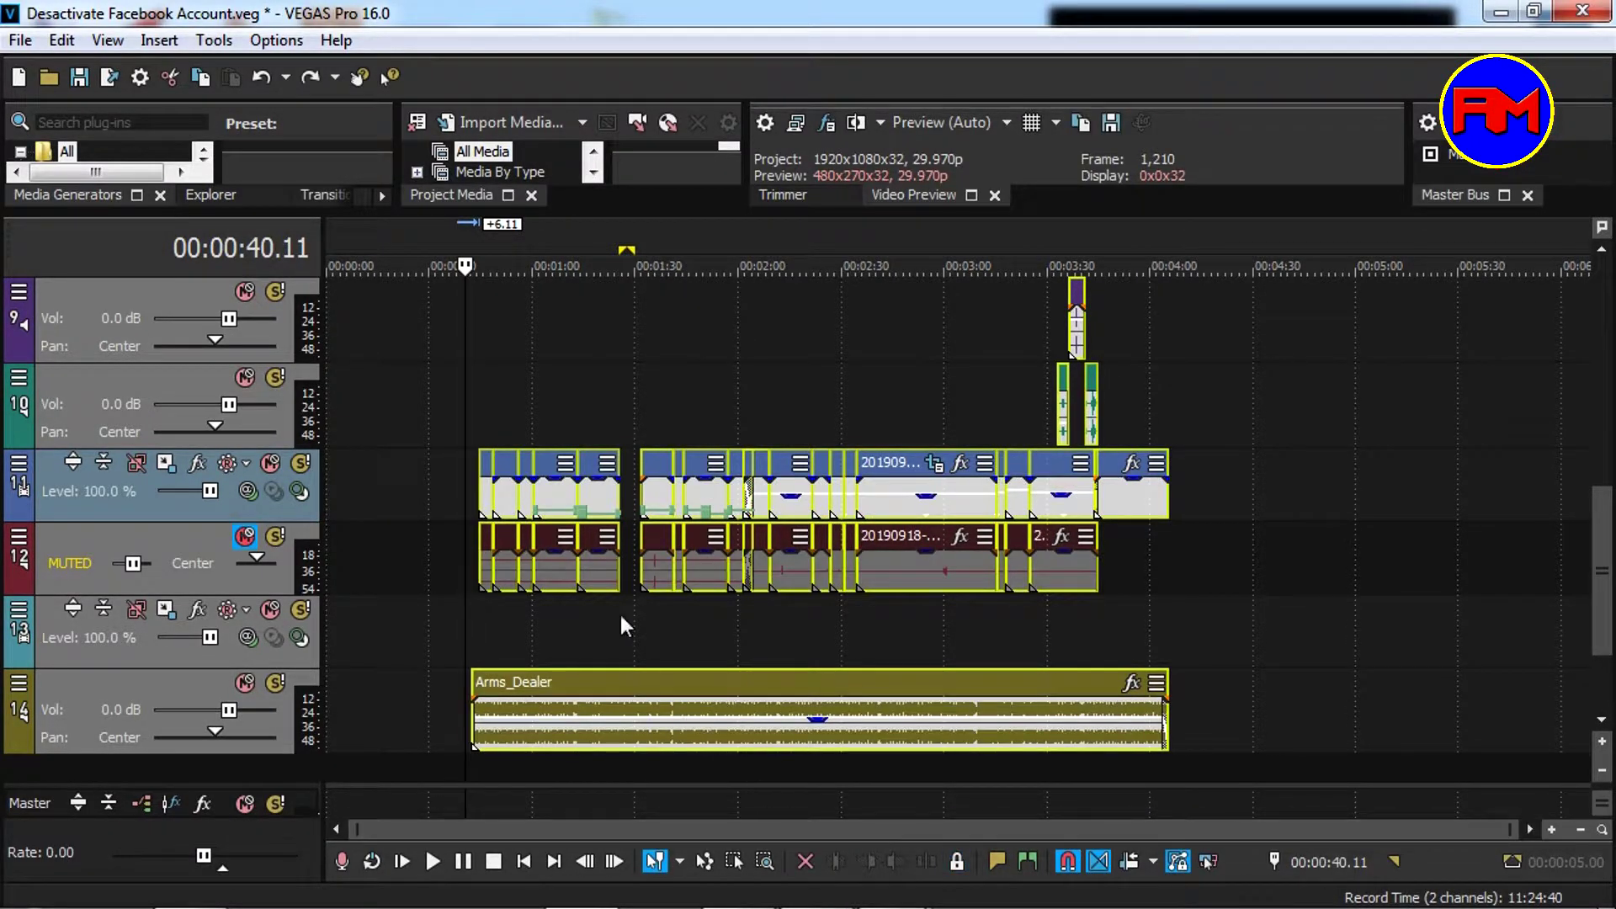
scroll(620, 613, up, 5)
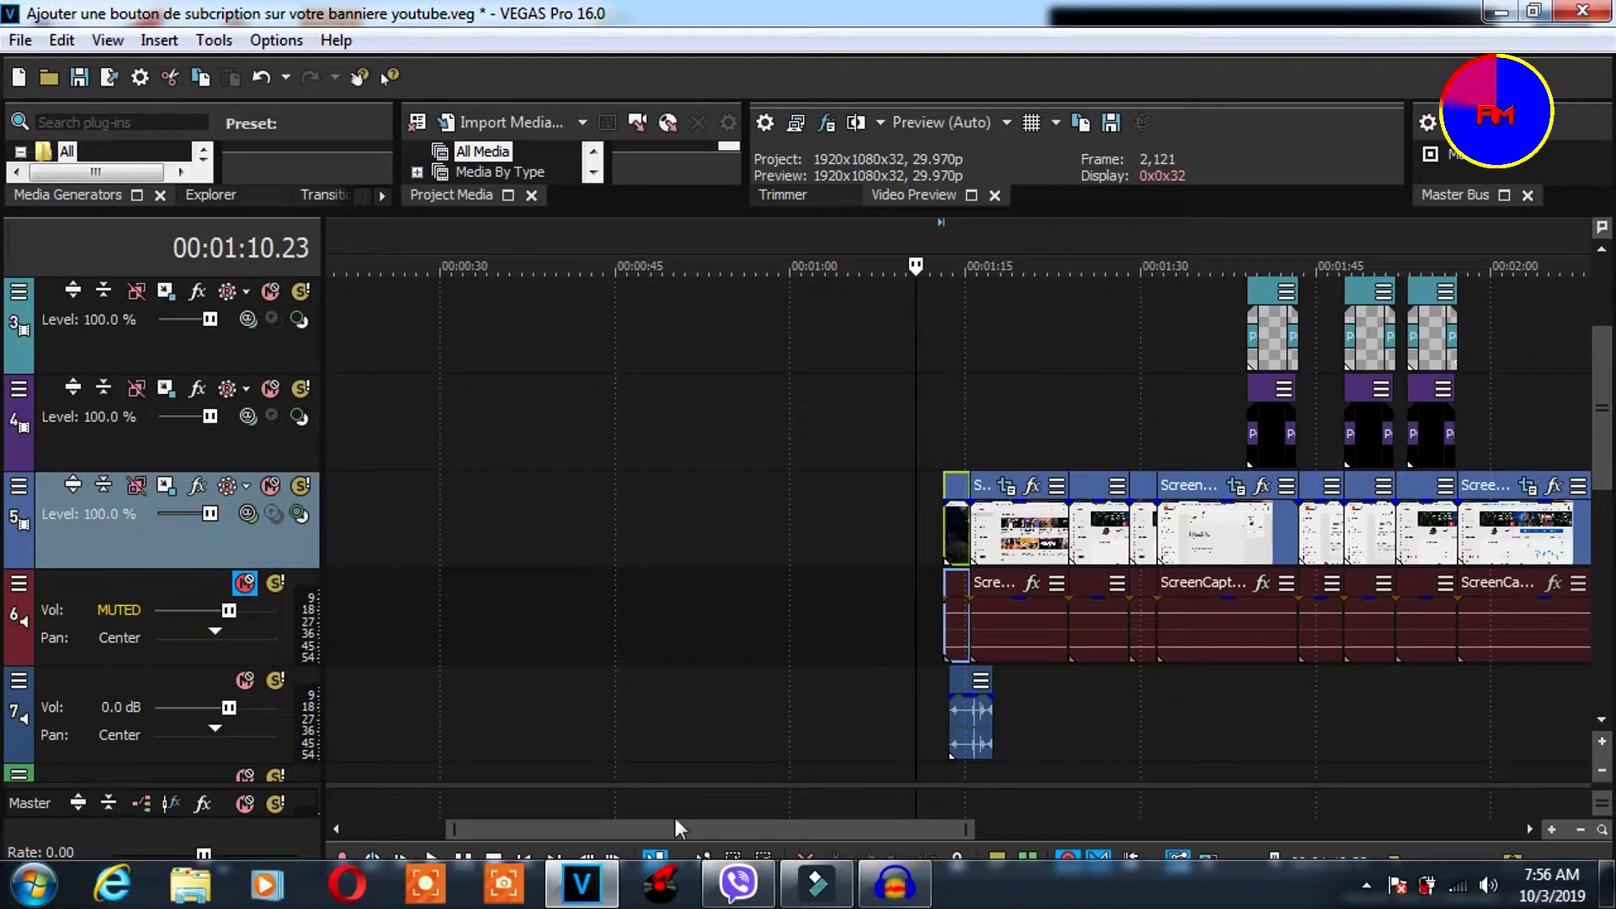
Step: Select video track 5 and apply Select All After Cursor to Selected Tracks only
drag(629, 825, 734, 817)
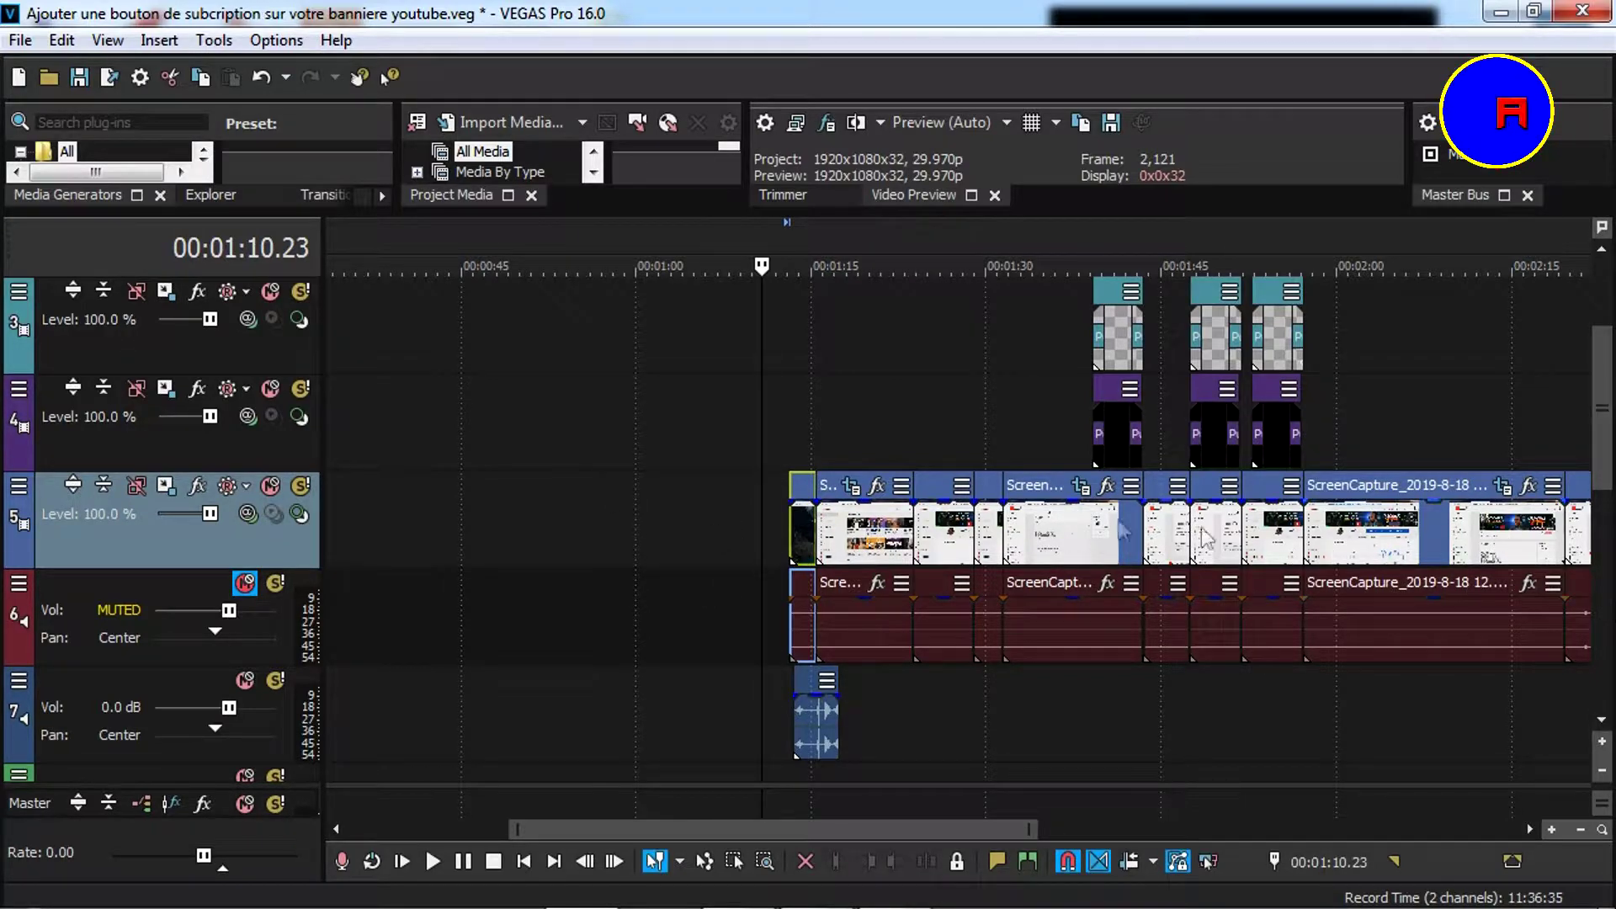
click(160, 583)
click(188, 522)
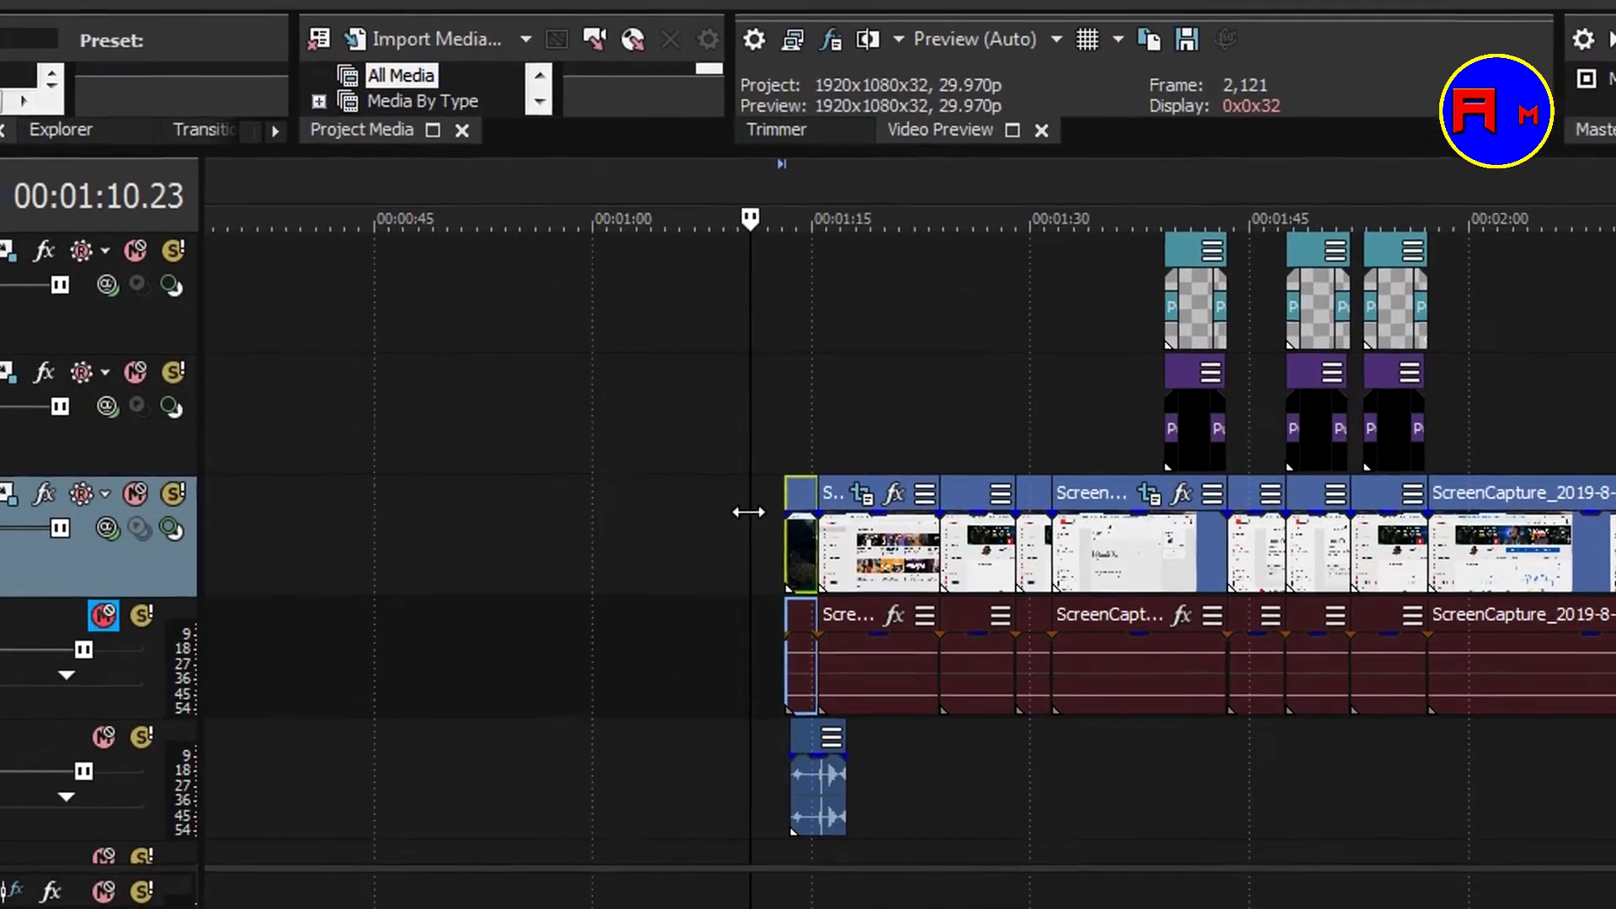
right_click(749, 512)
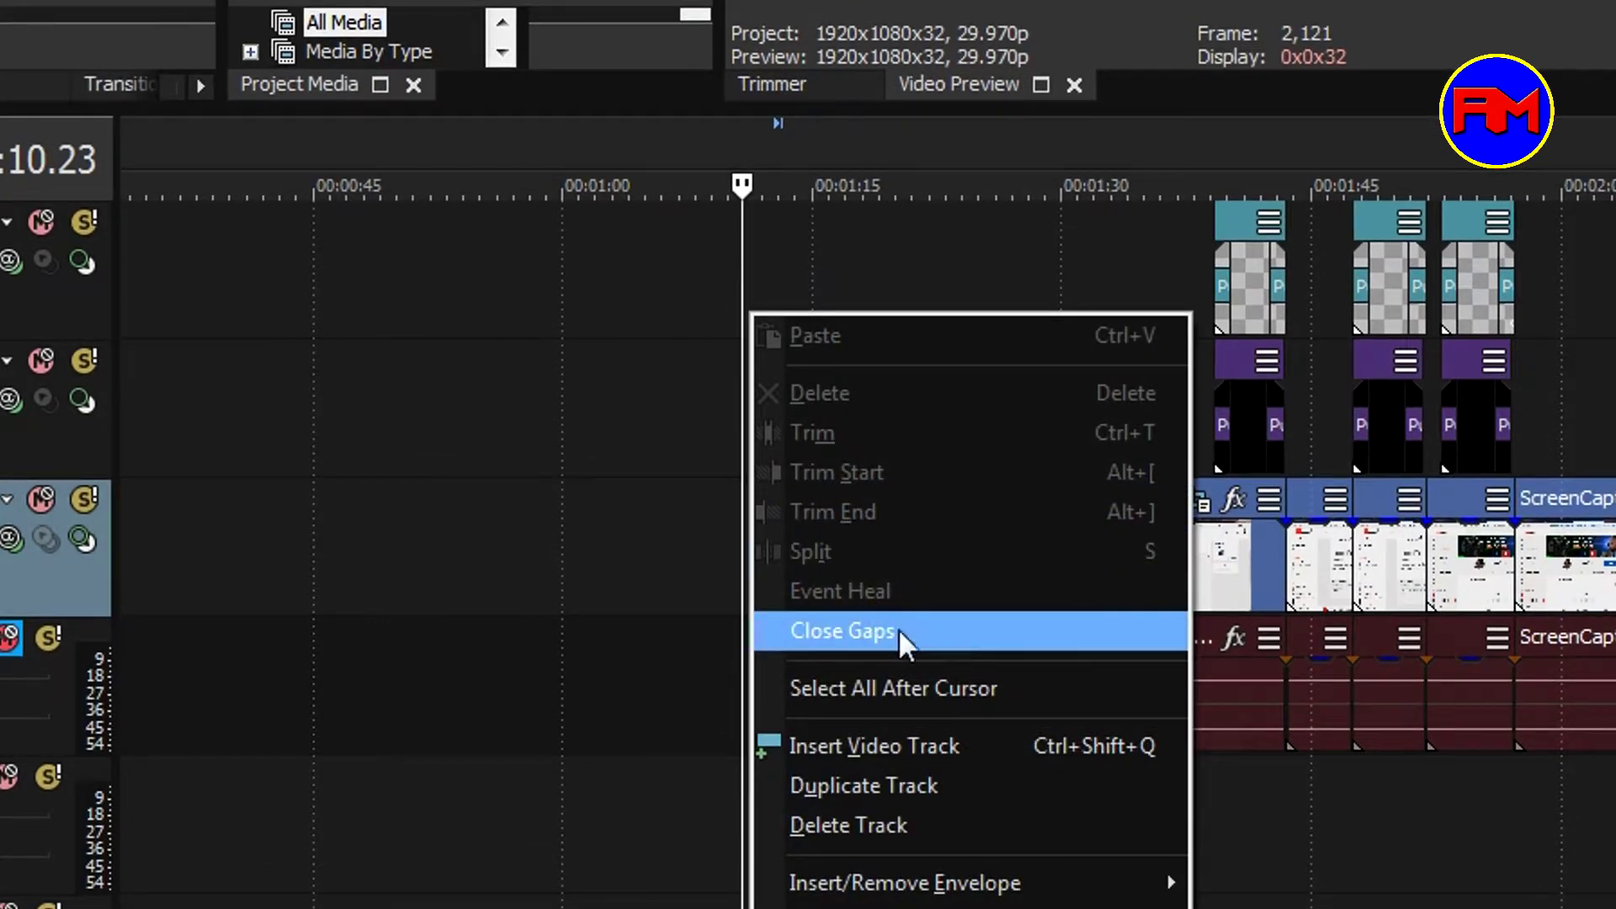
click(891, 684)
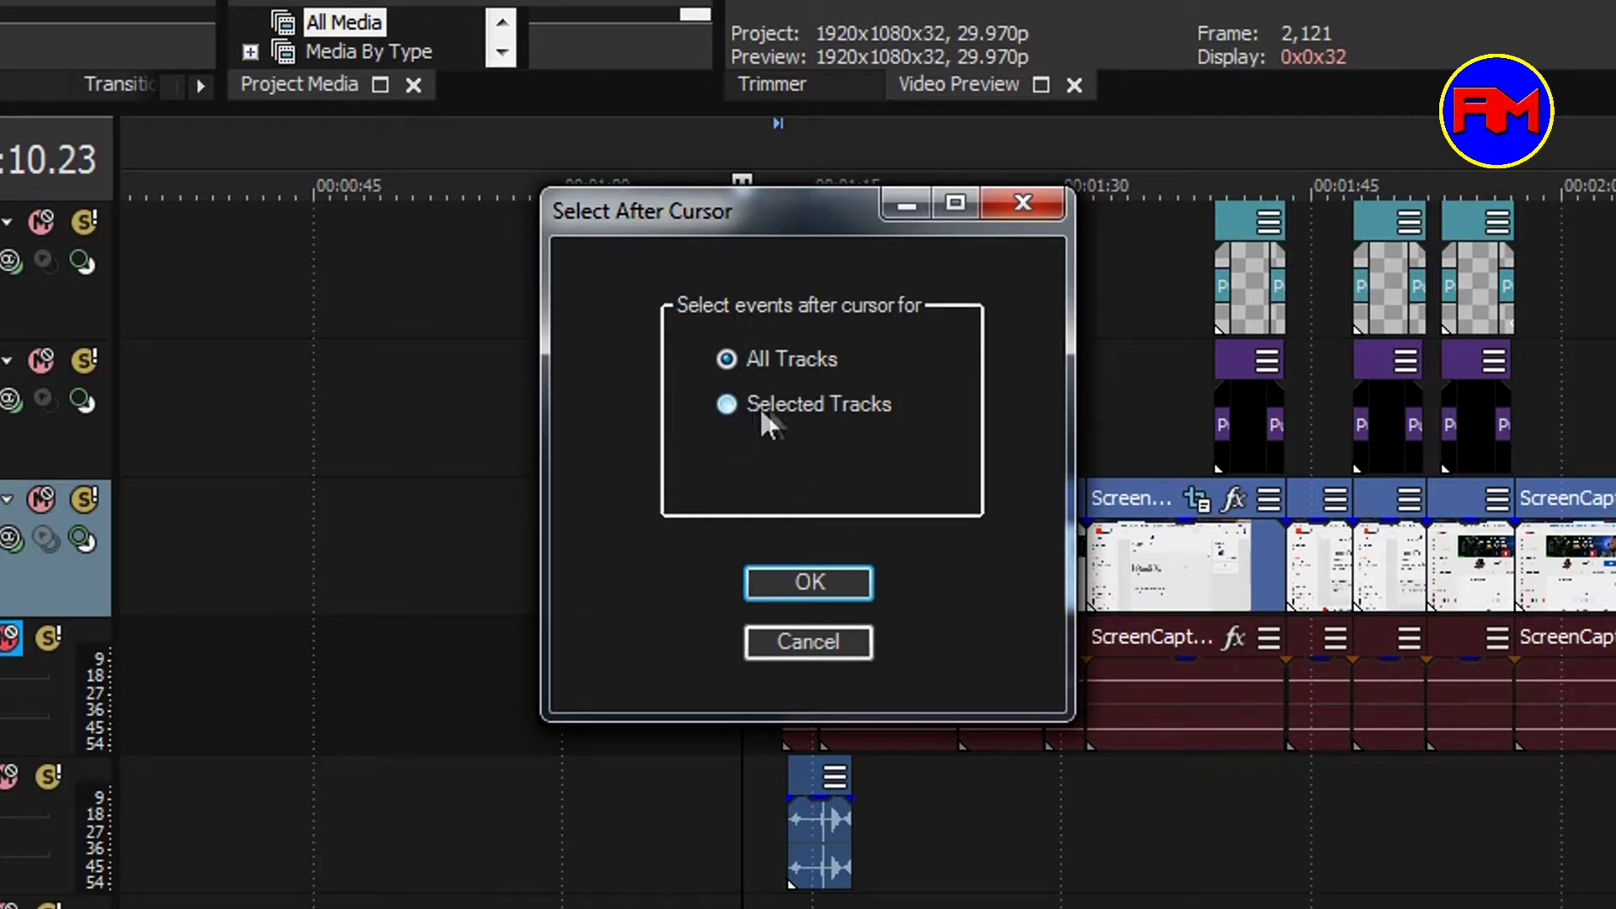
click(732, 407)
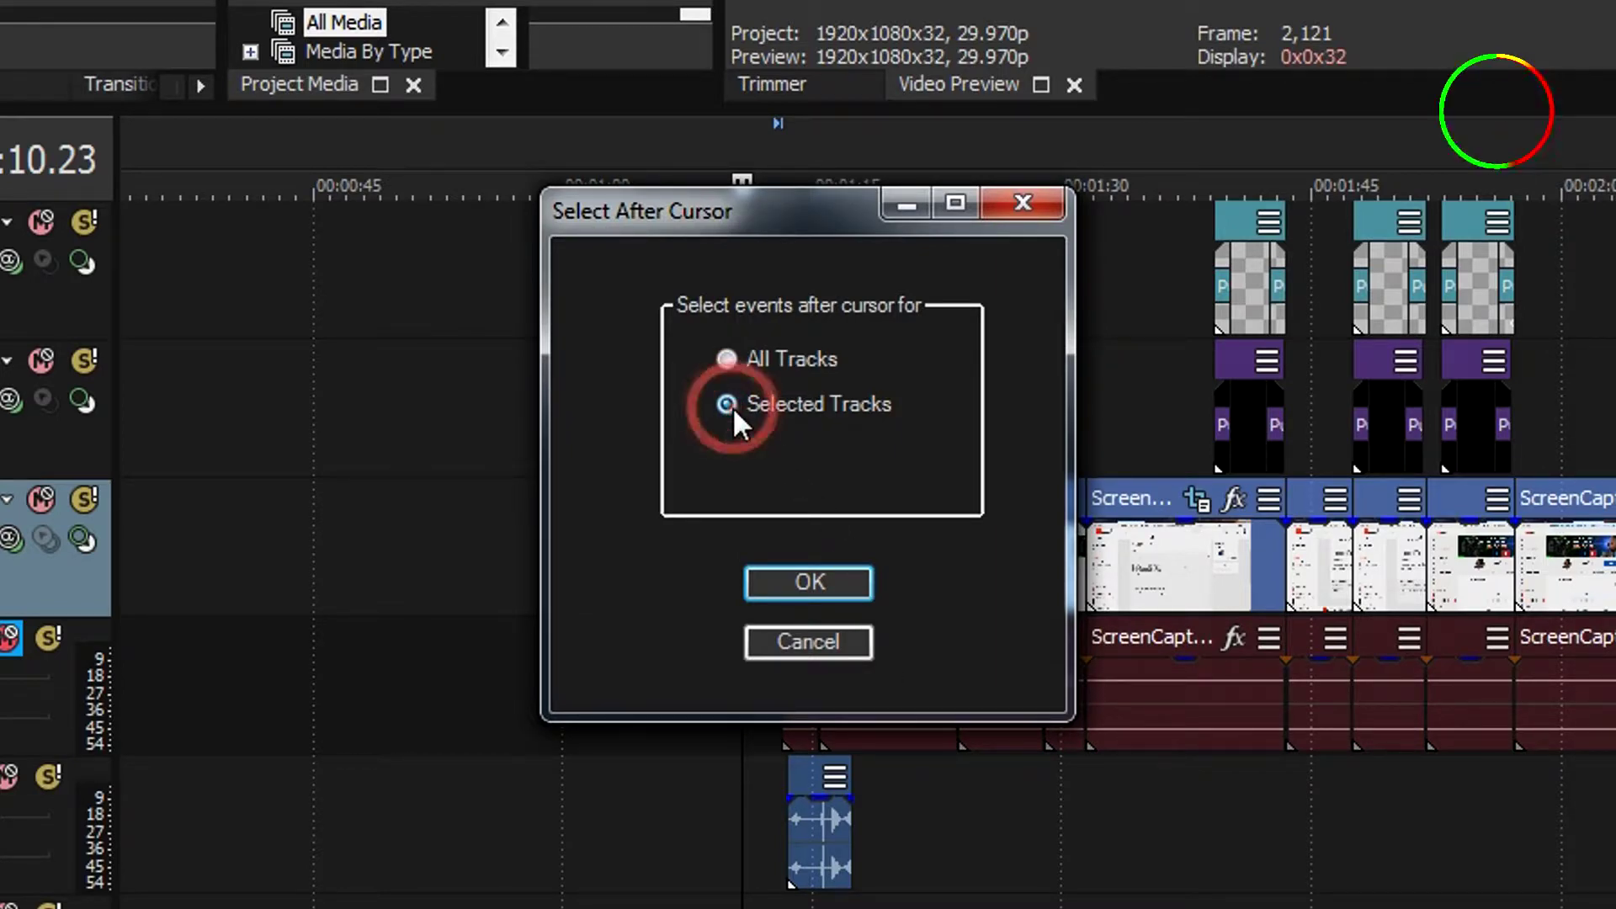
click(821, 581)
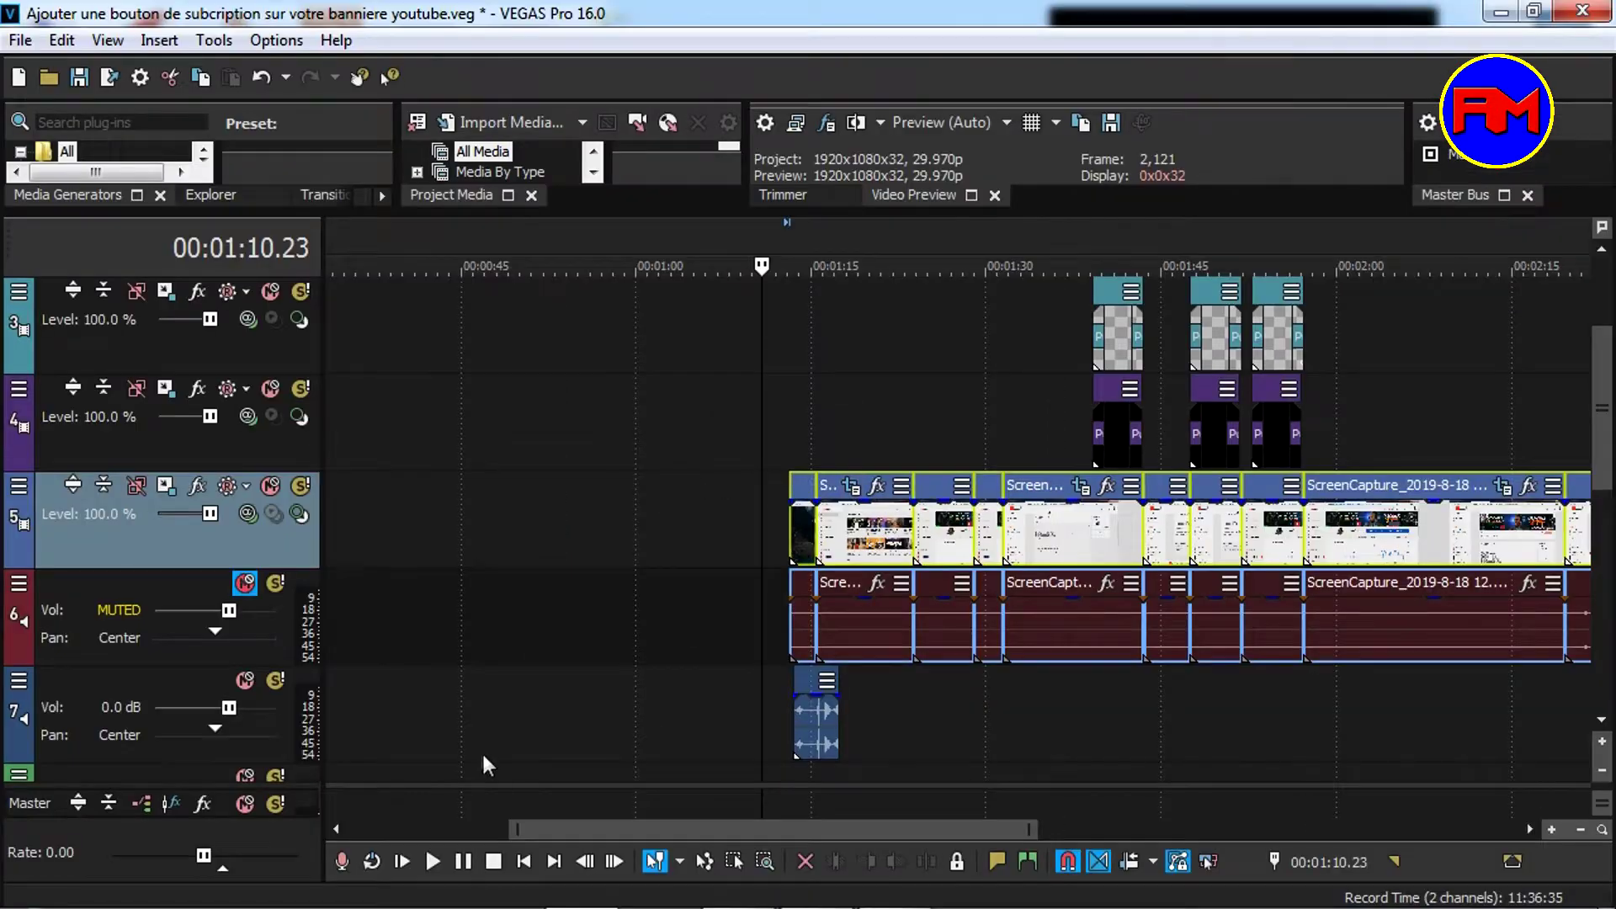
drag(615, 829, 666, 830)
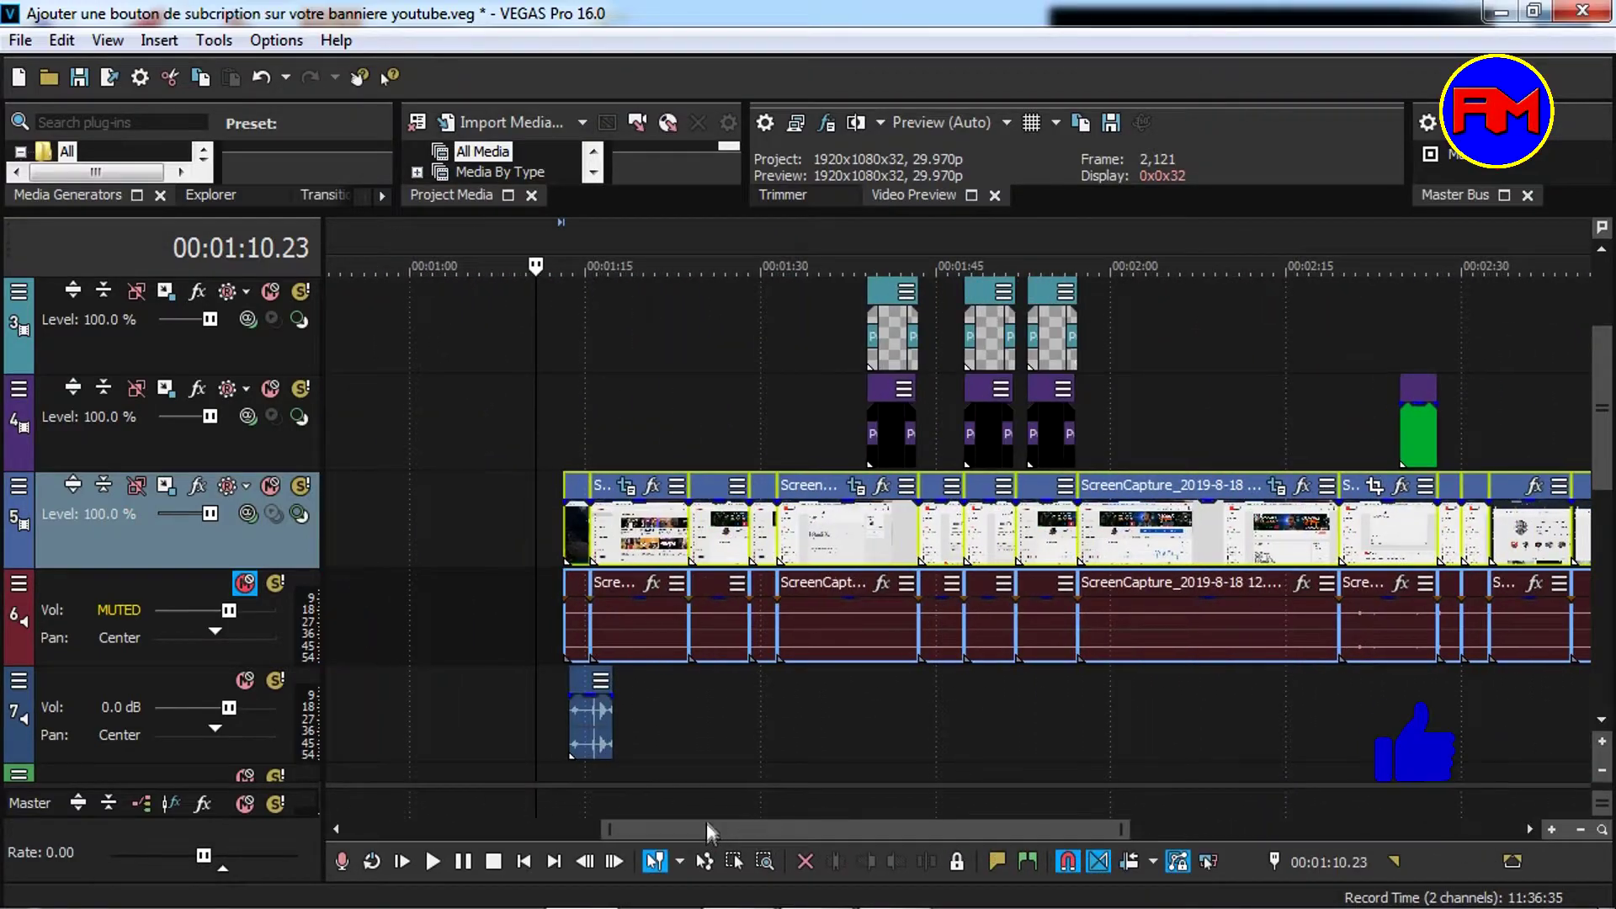
Step: Select all events on tracks 5 and 6, zoom out to the whole project, and lock them
click(572, 530)
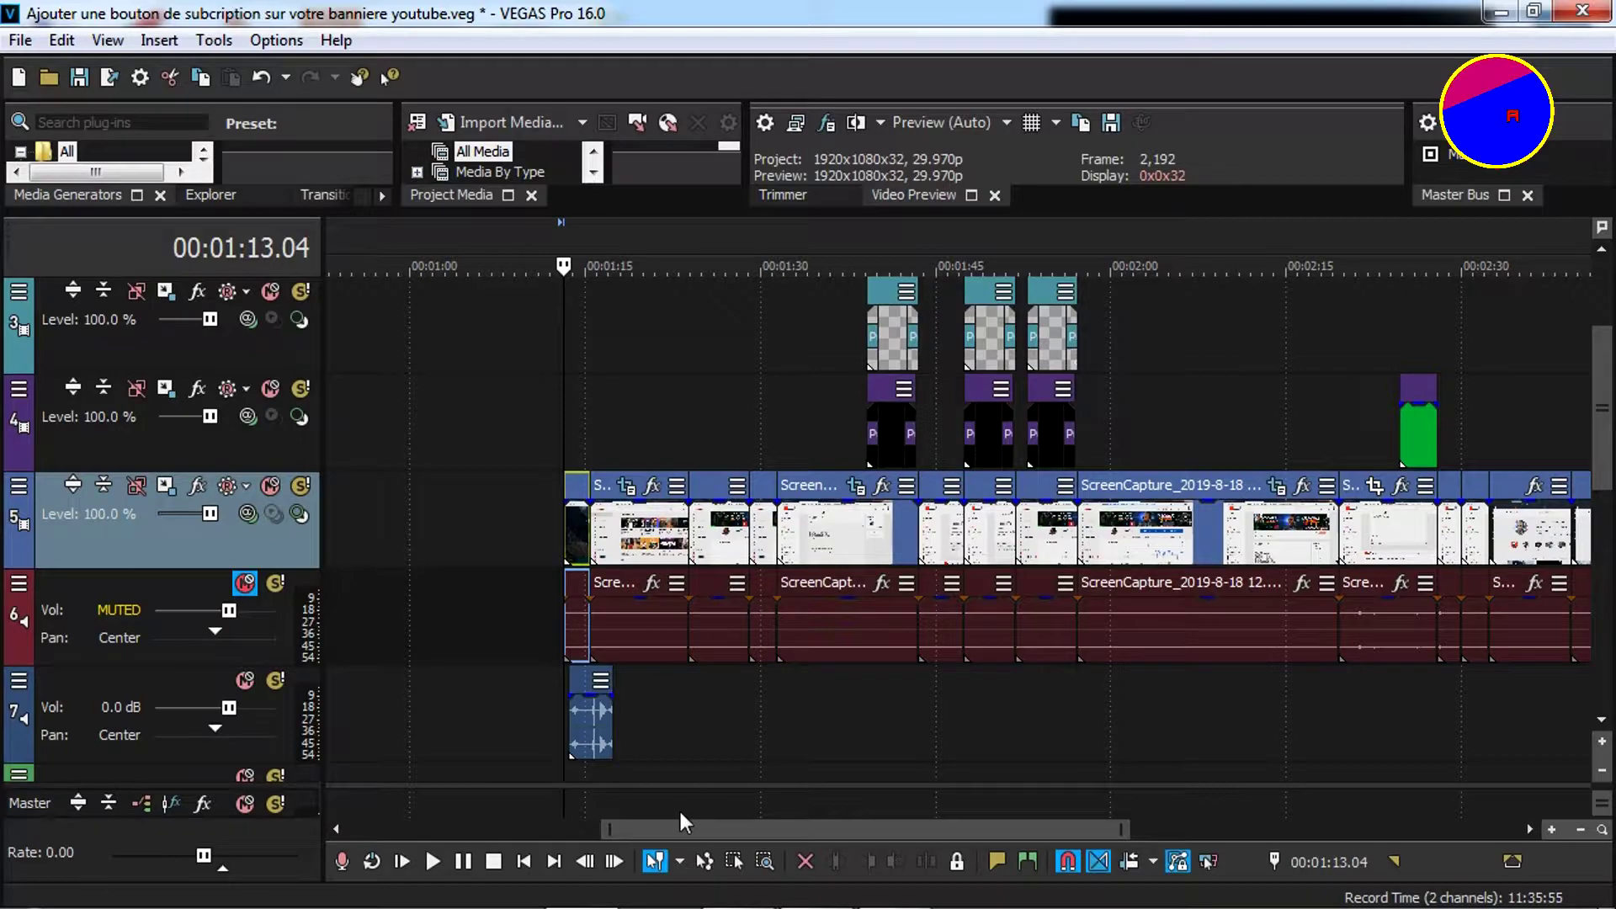
drag(699, 830, 1110, 873)
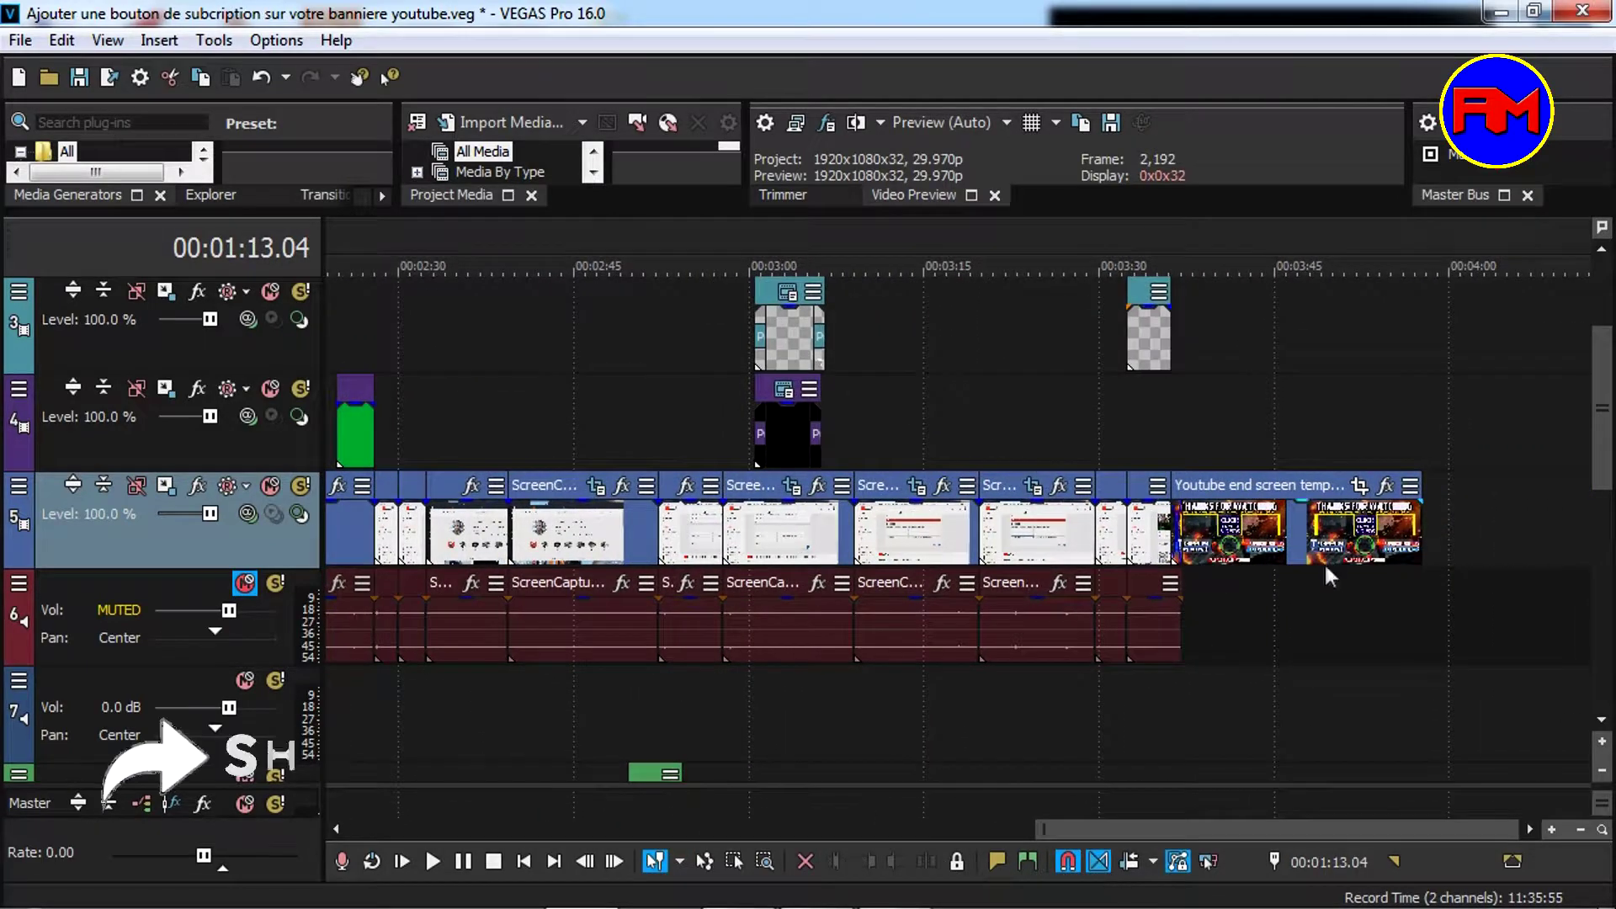
key(ctrl+a)
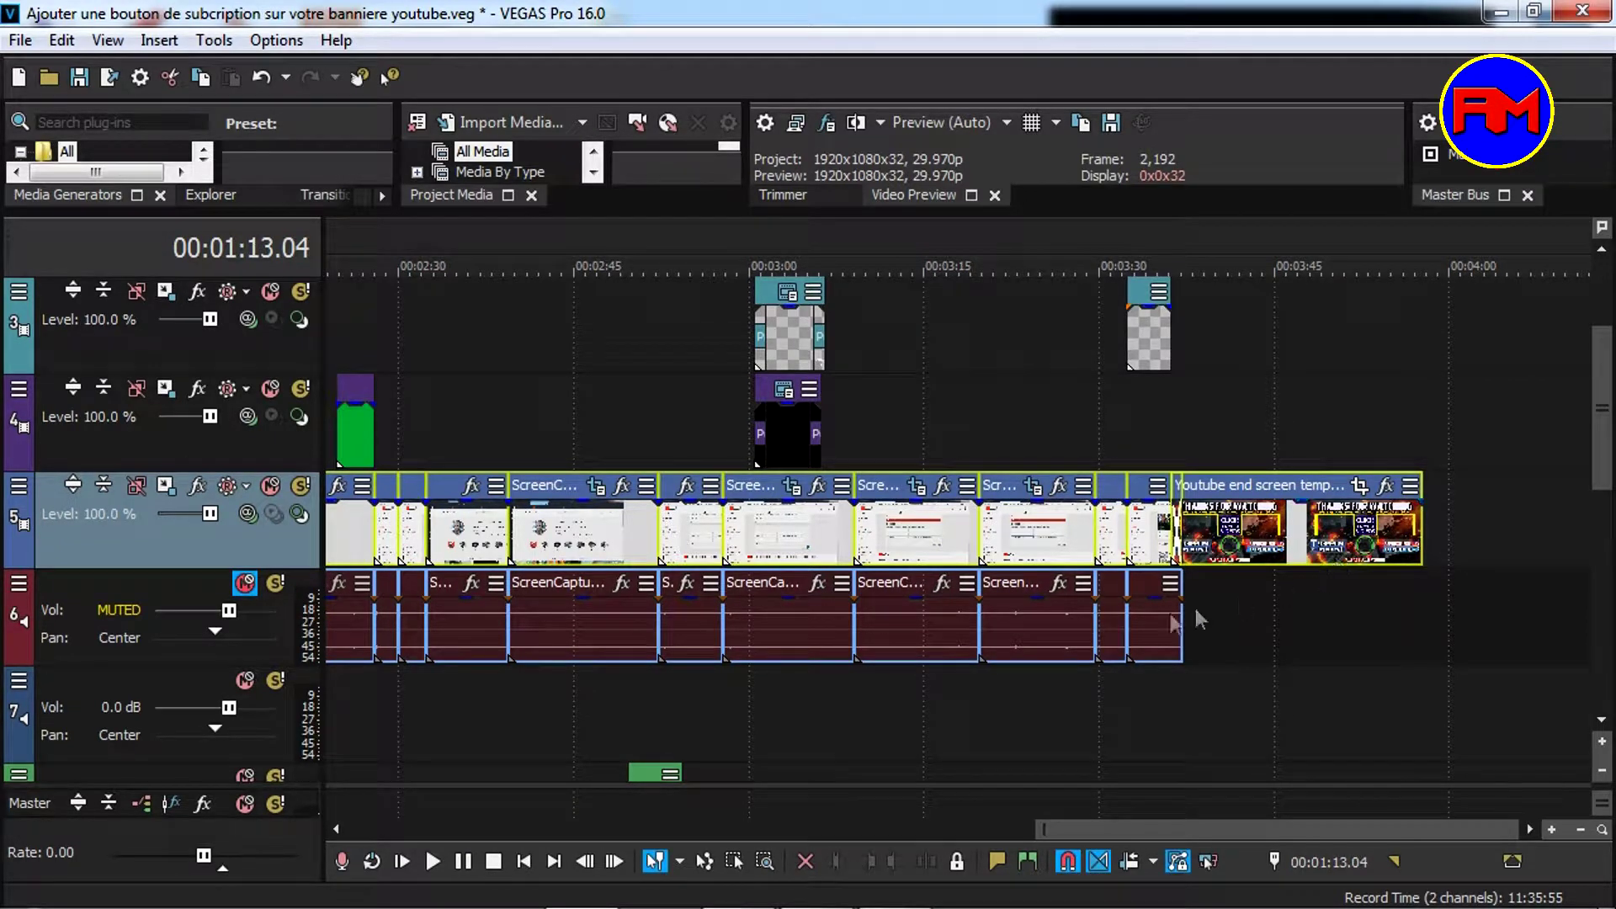
key(grave)
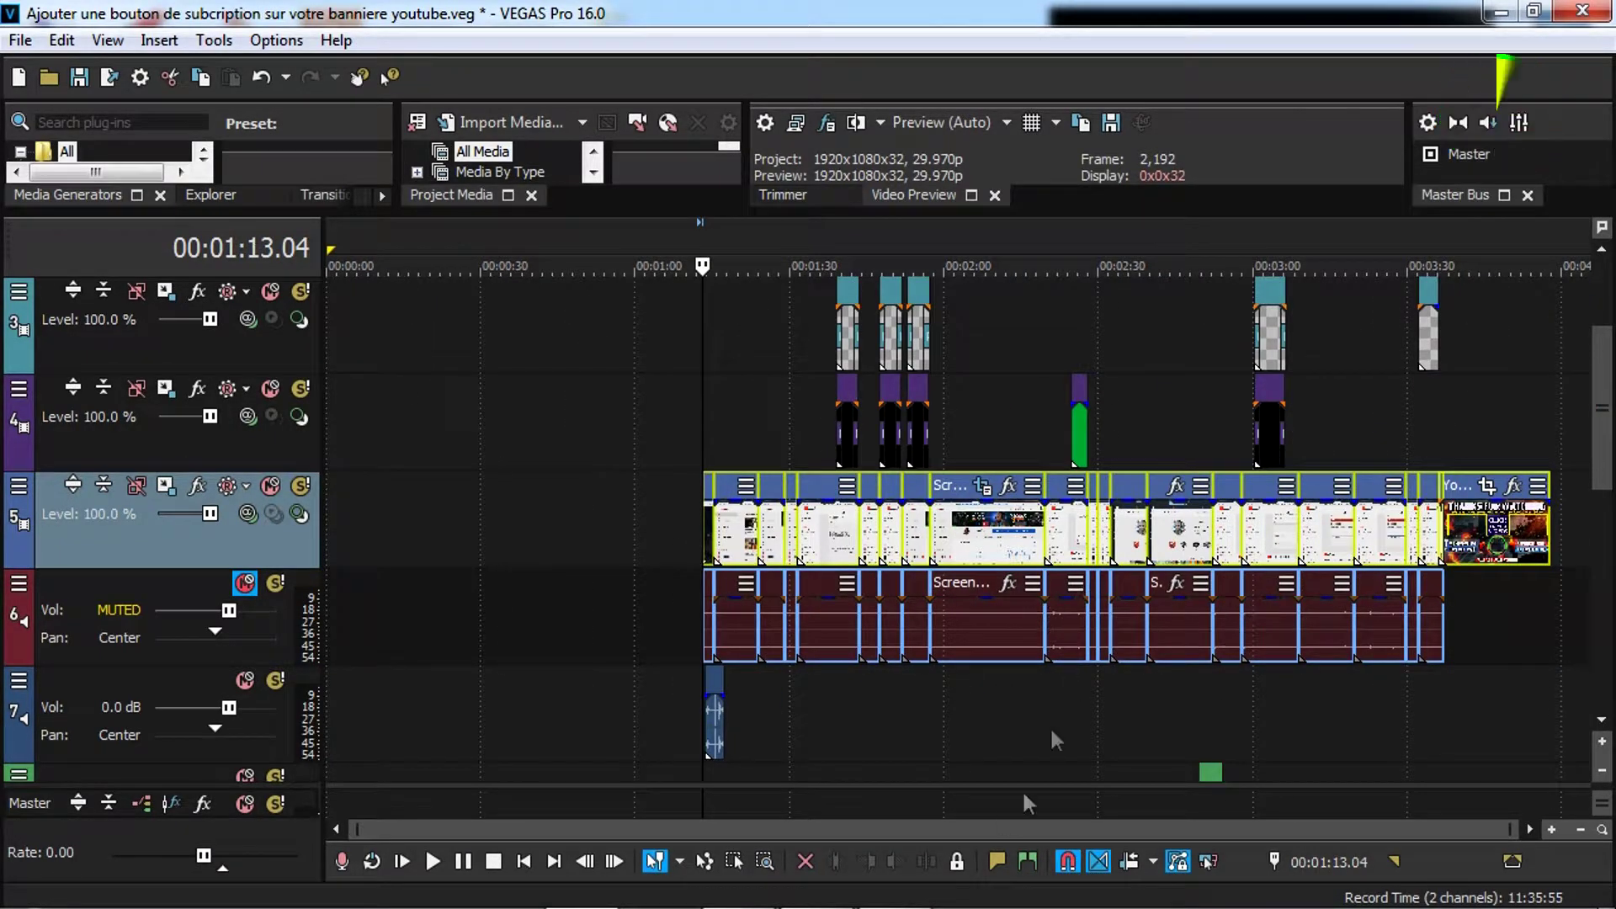
click(956, 862)
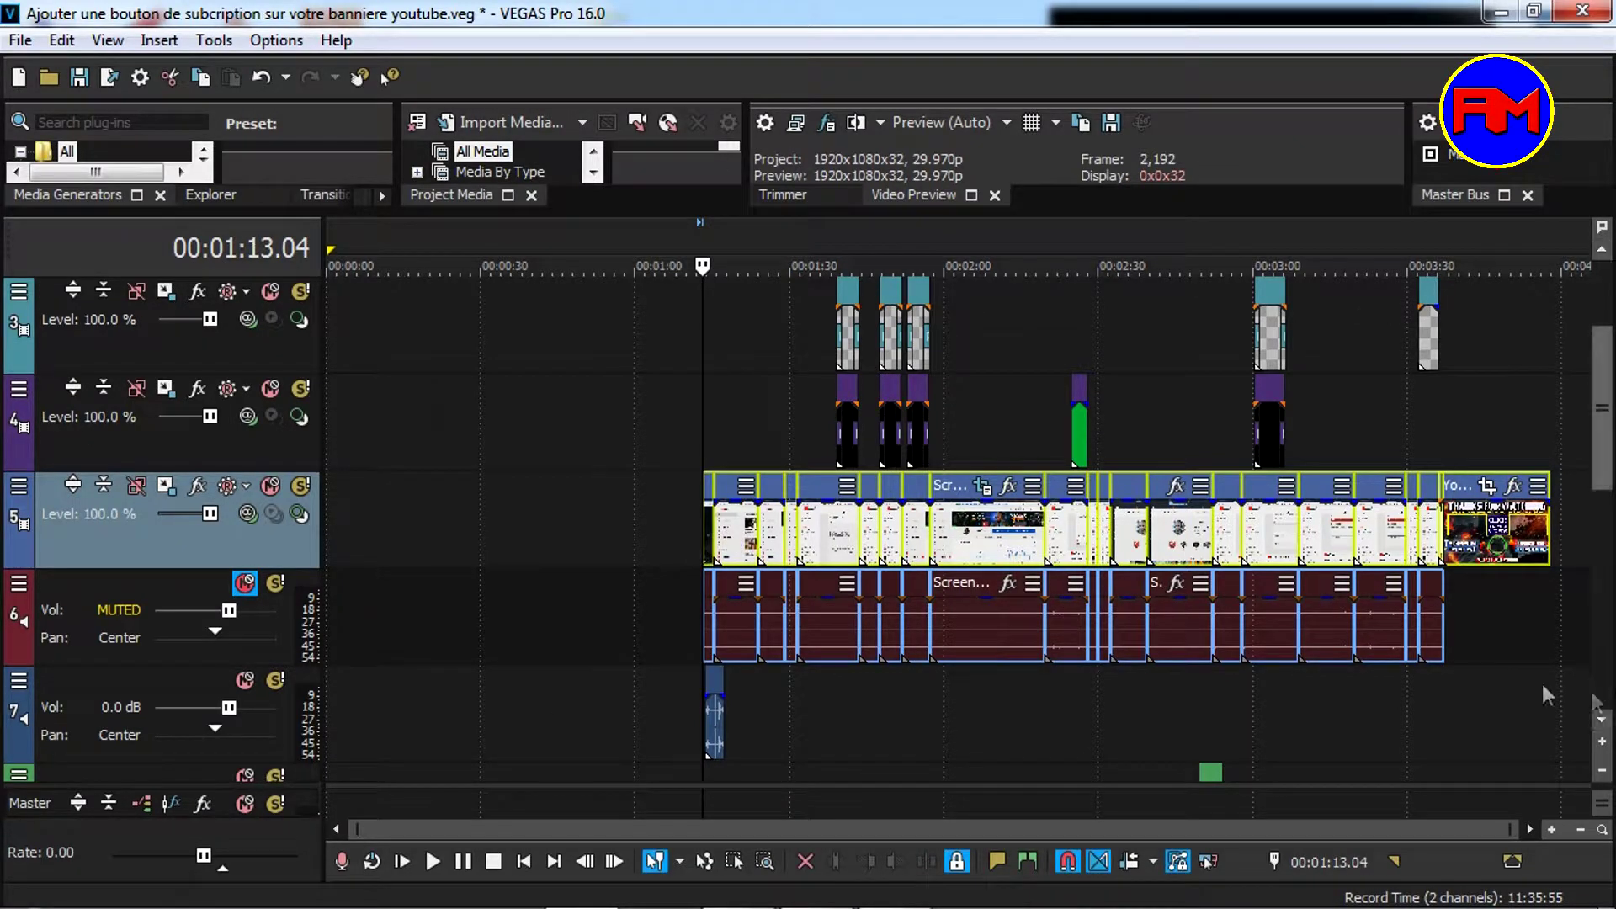
click(732, 628)
scroll(732, 635, up, 5)
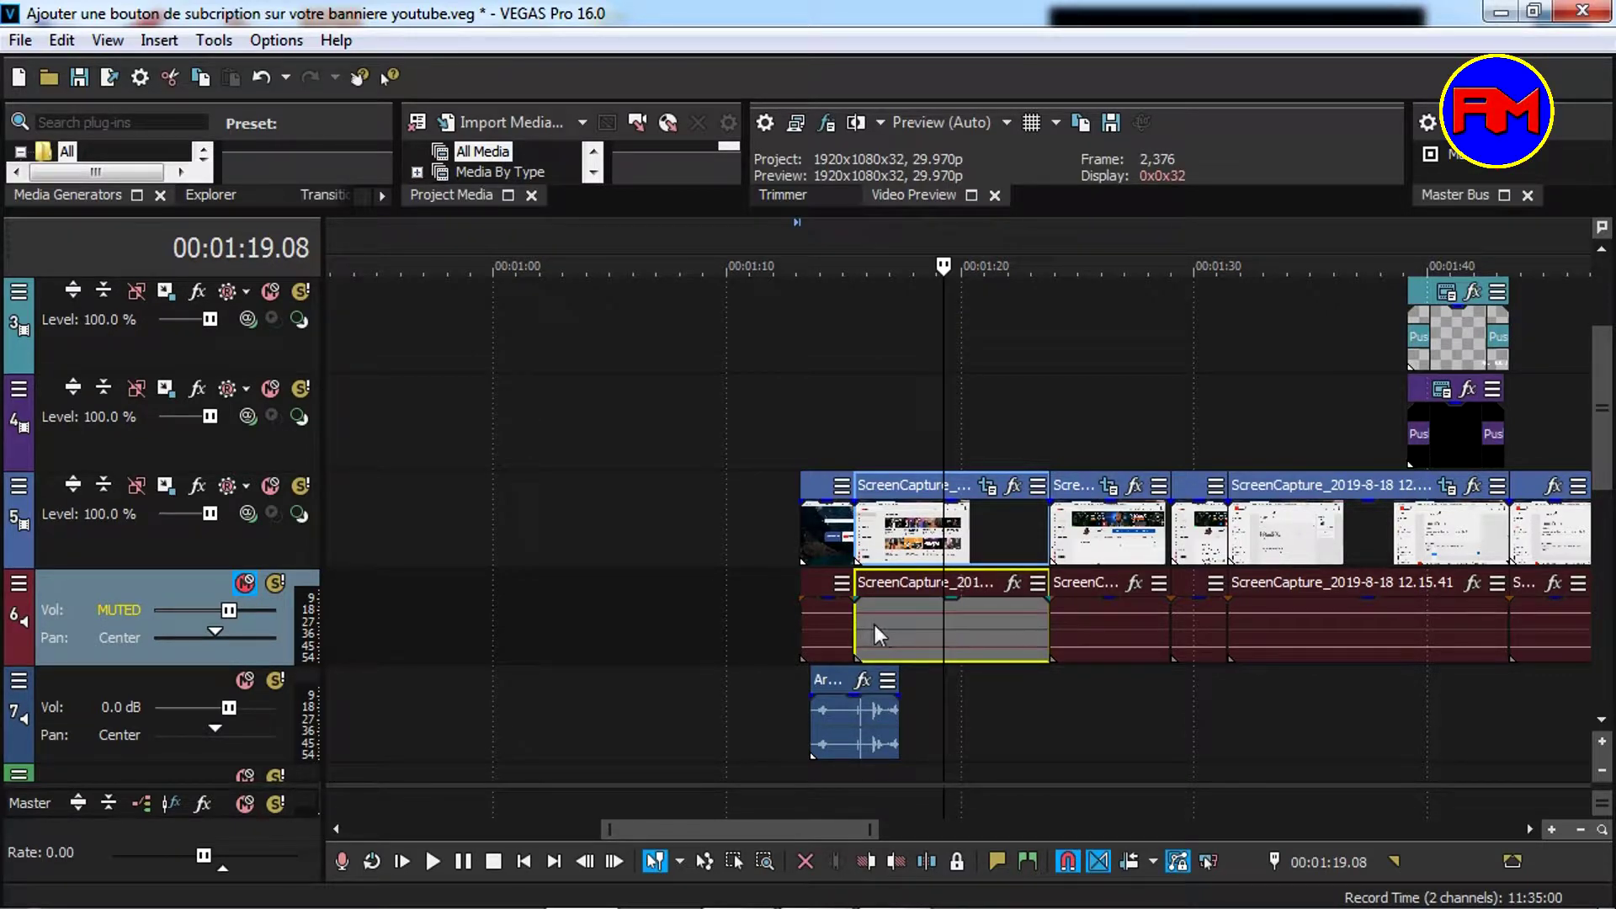
Step: Drag the small audio event on track 6 left and back right to test its movement
click(822, 620)
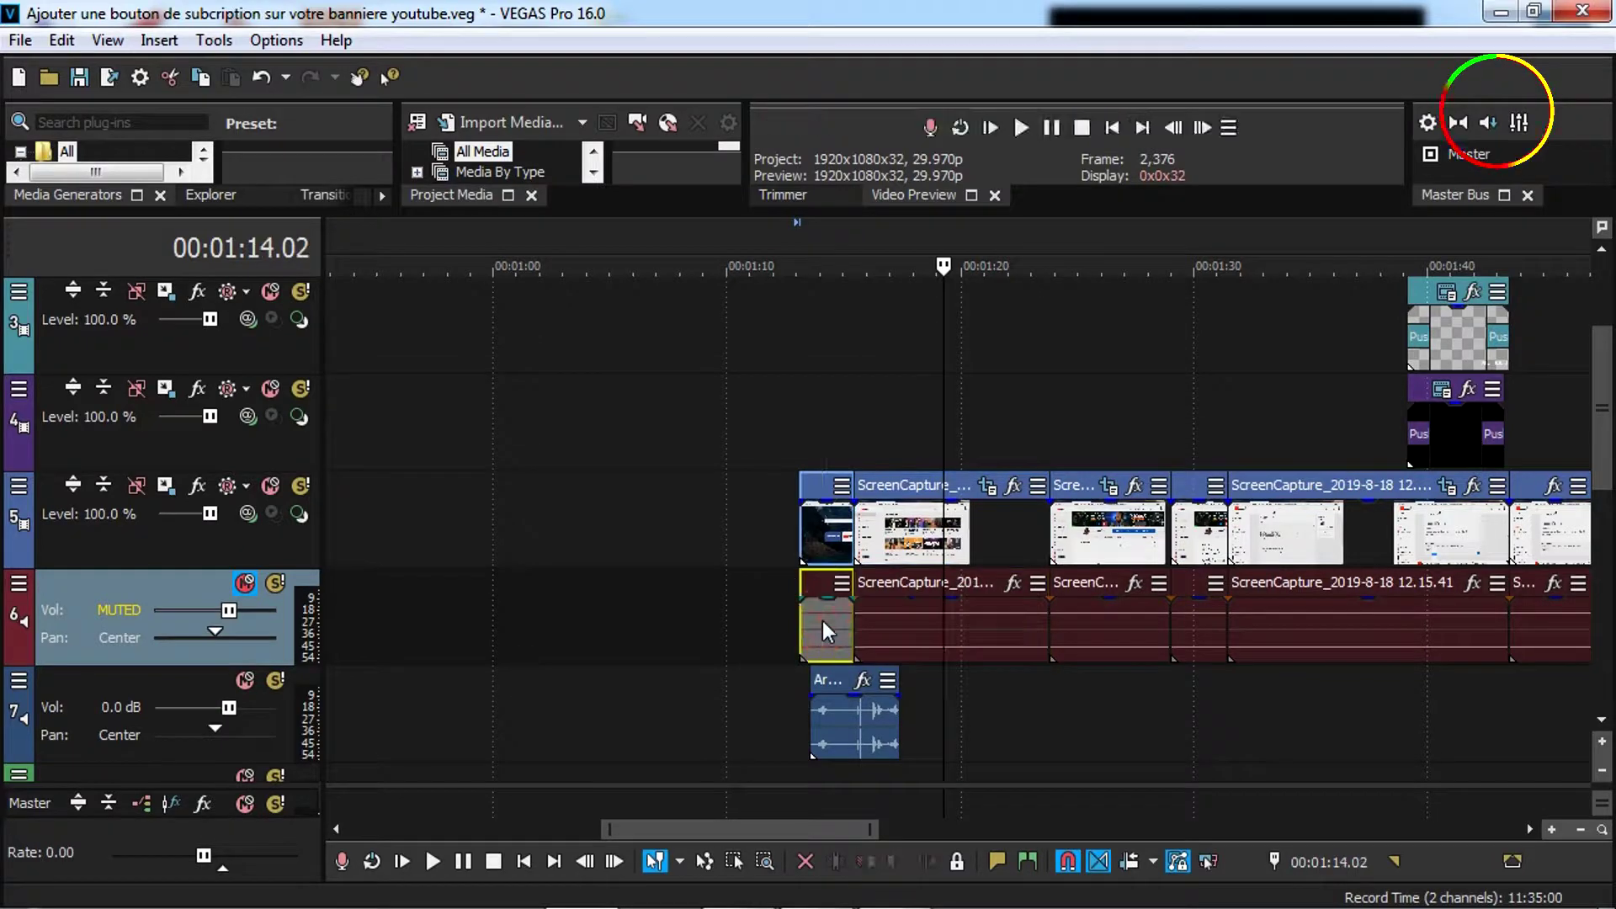
drag(842, 646, 667, 644)
mouse_move(945, 636)
mouse_down()
mouse_move(795, 625)
mouse_move(936, 639)
mouse_up()
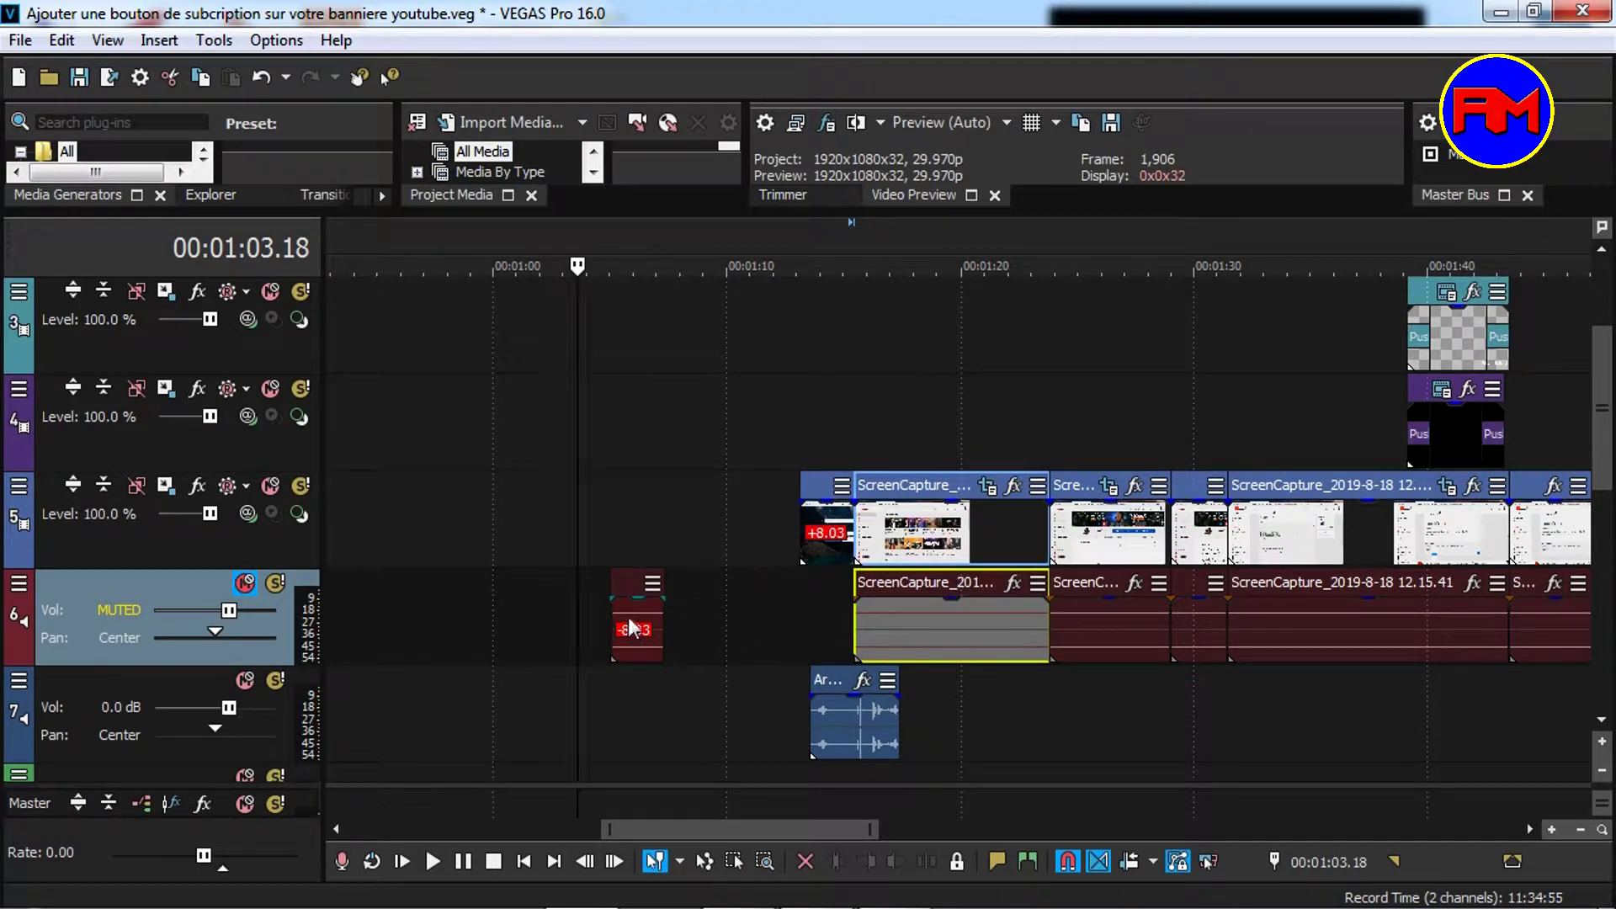
drag(640, 600, 805, 609)
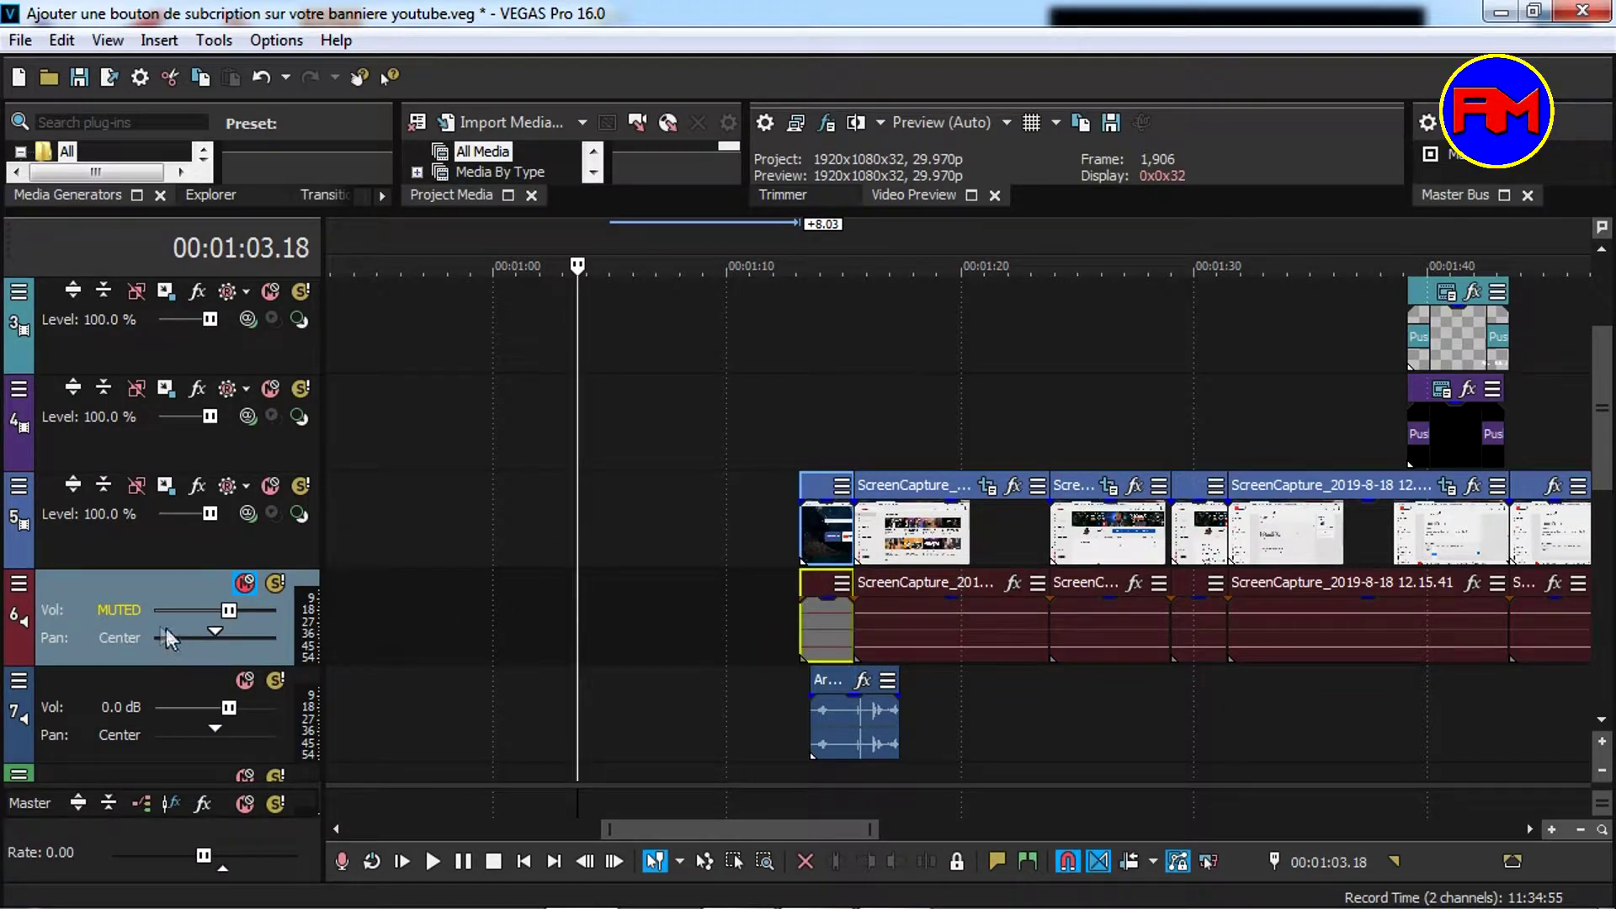
Step: Select all track 6 events after the playhead on Selected Tracks and lock them
right_click(780, 605)
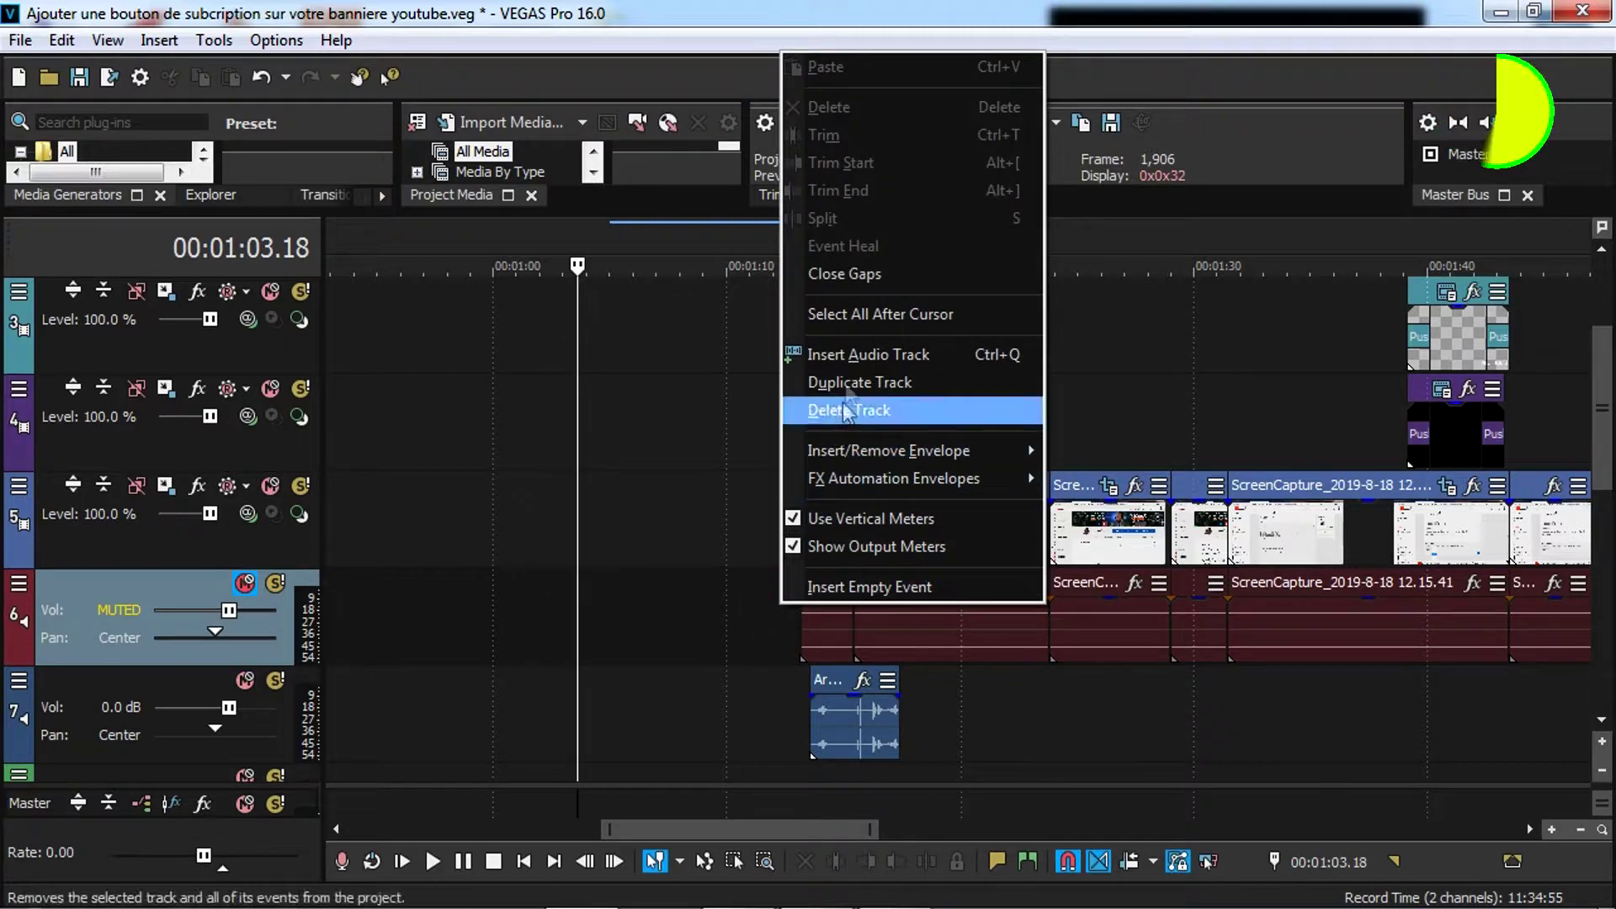
click(855, 315)
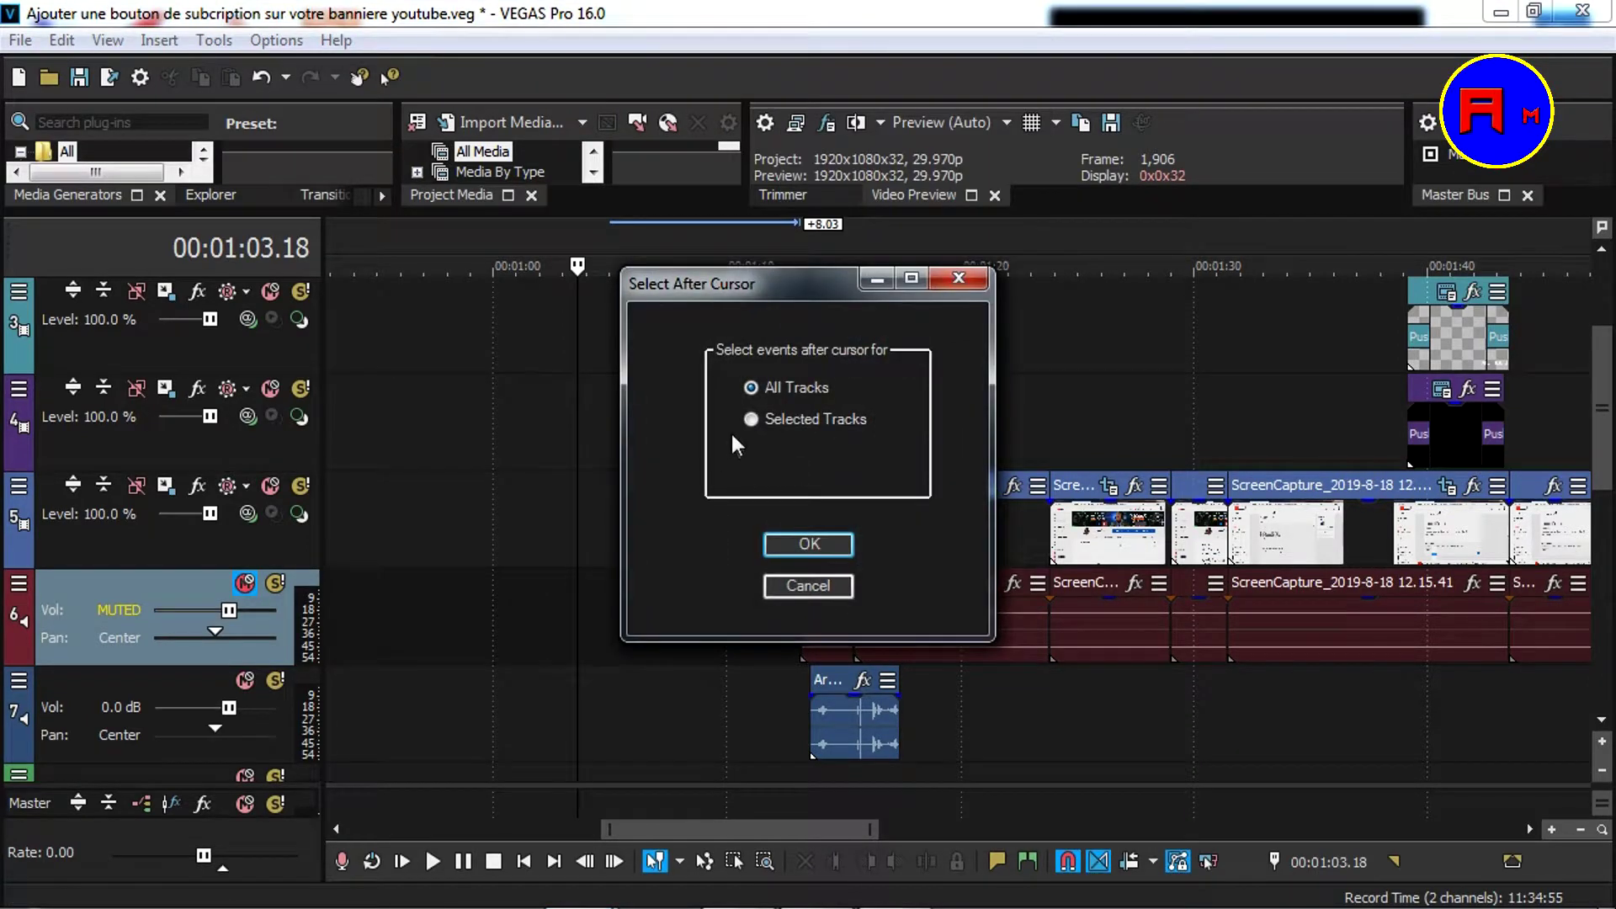
click(752, 419)
click(808, 544)
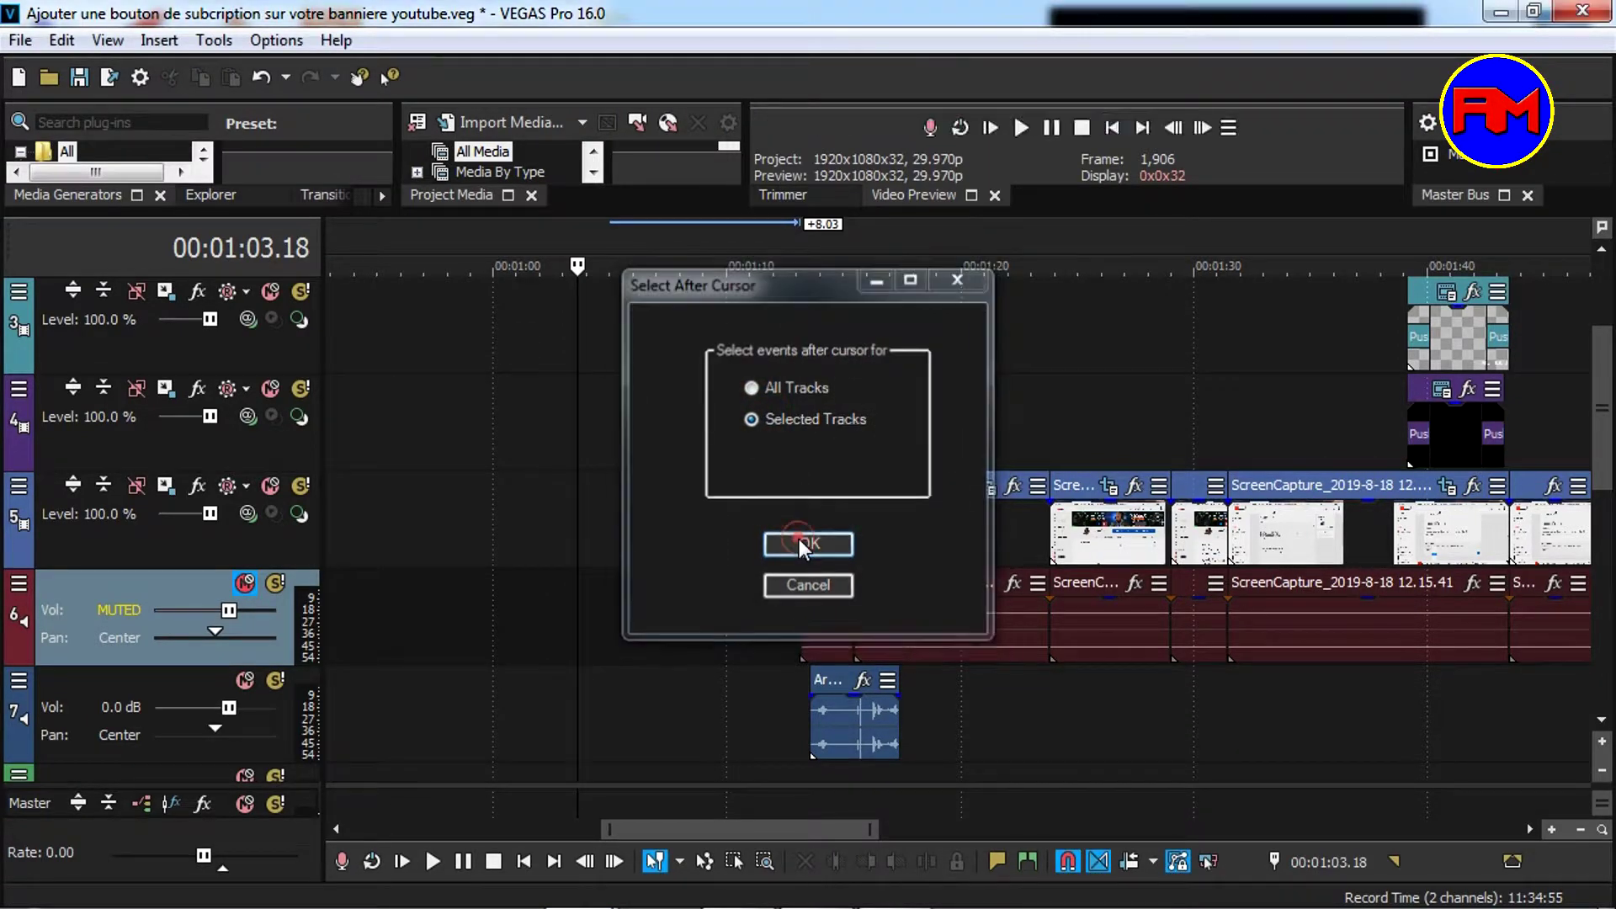
click(955, 861)
scroll(781, 559, right, 3)
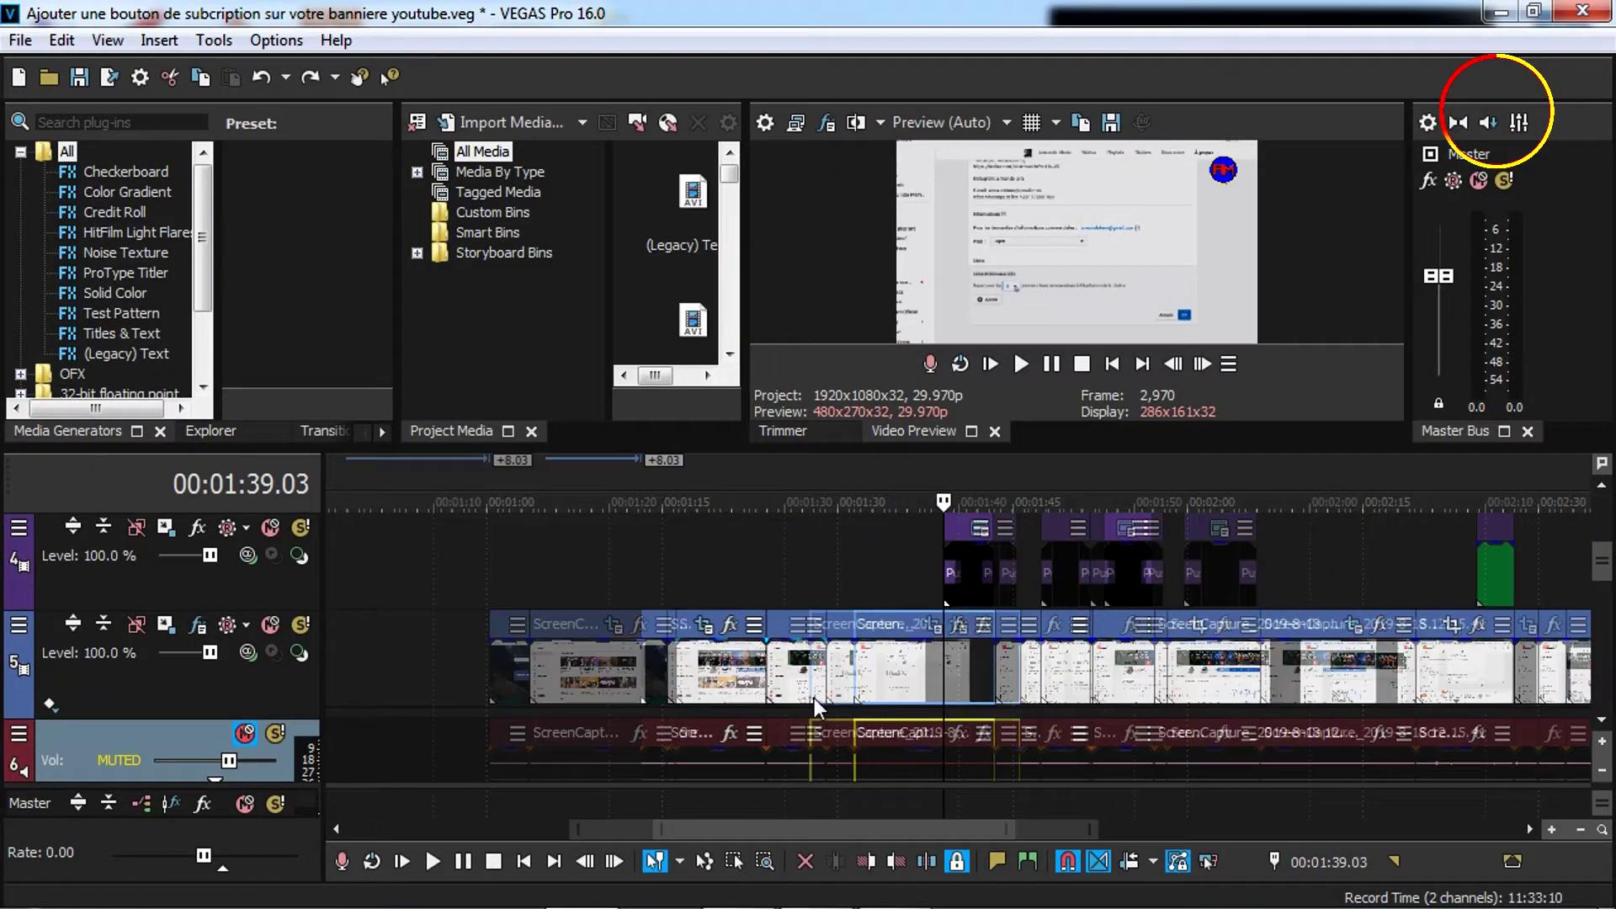
Step: Scroll the timeline up to show track 5's screen-capture clips above muted audio track 6
scroll(812, 699, up, 2)
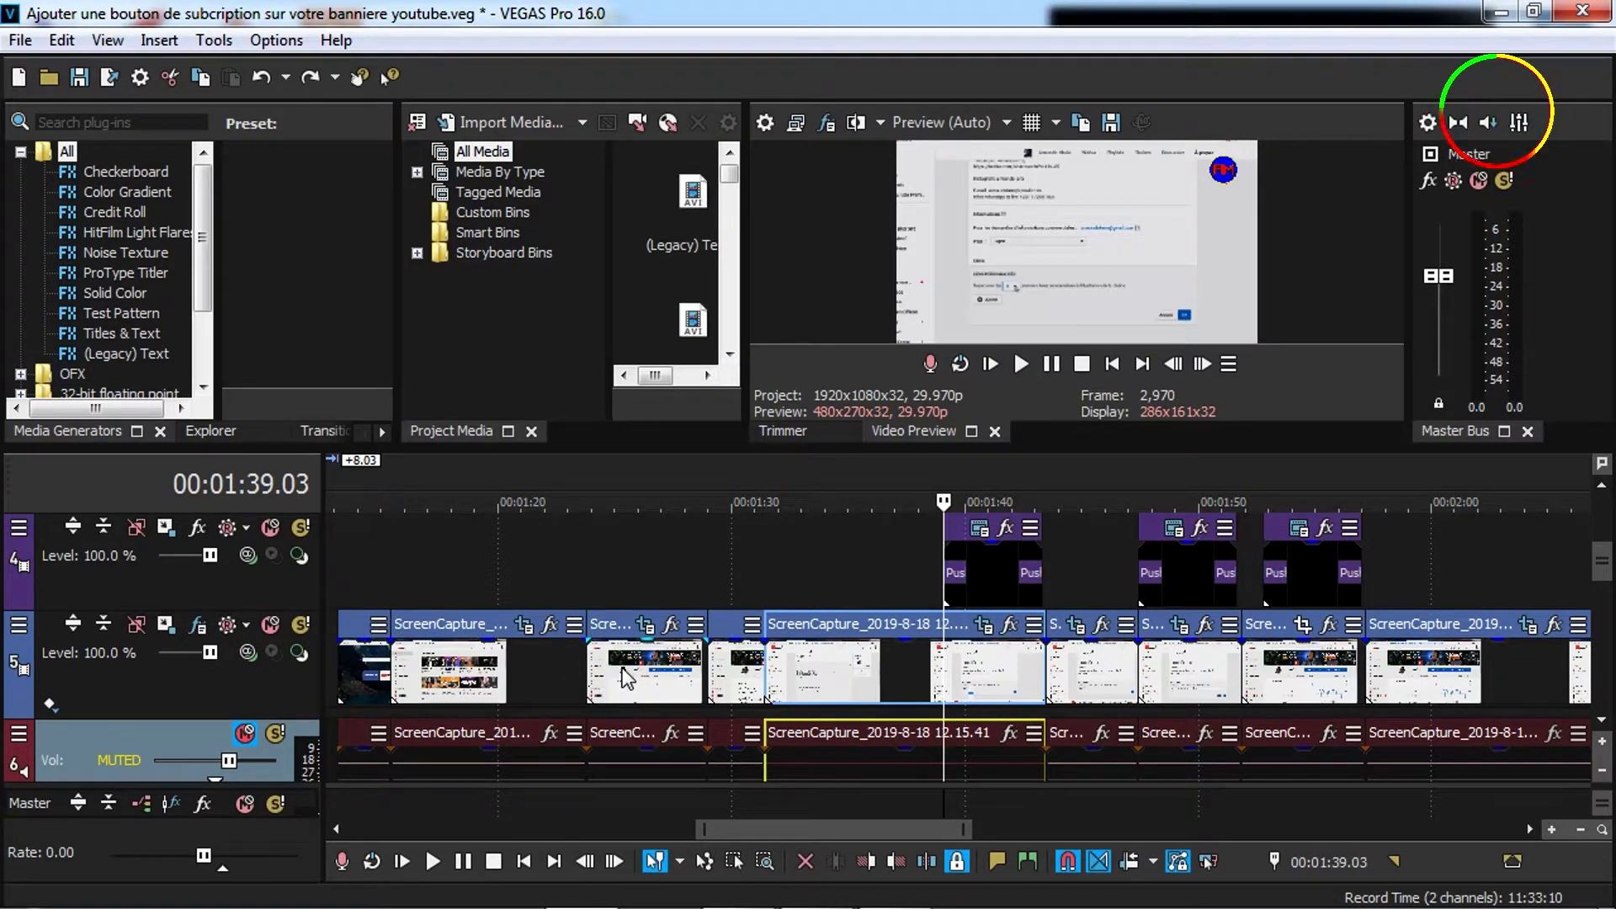
Step: Apply the Broadcast Colors video effect to track 5's screen-capture clip, with the playhead at 00:01:27.18
click(646, 630)
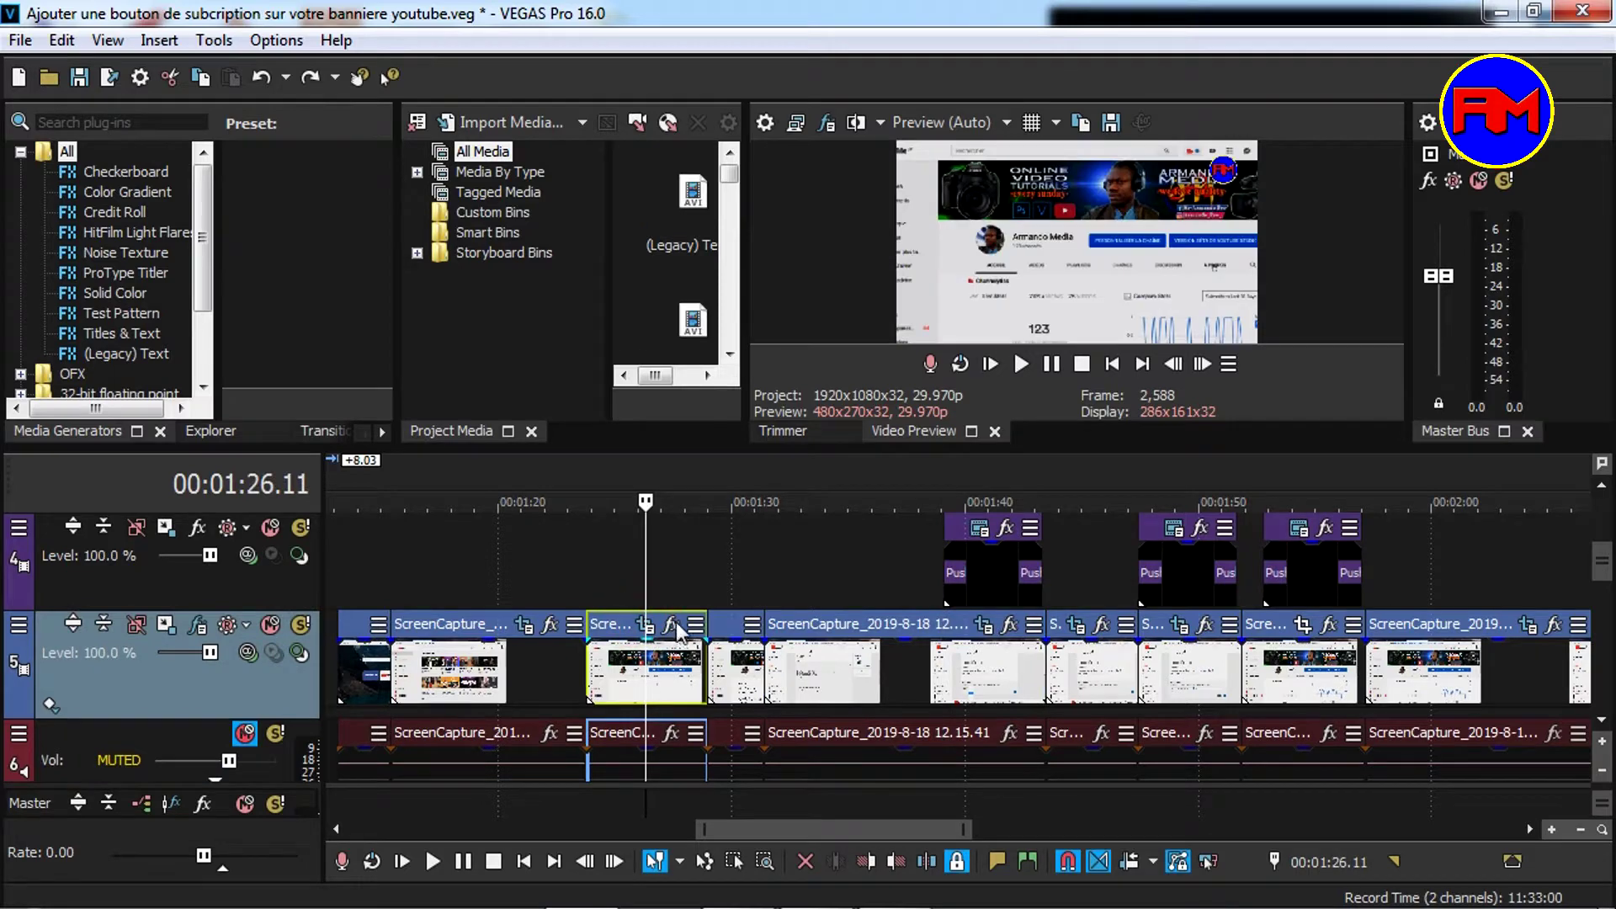
click(674, 630)
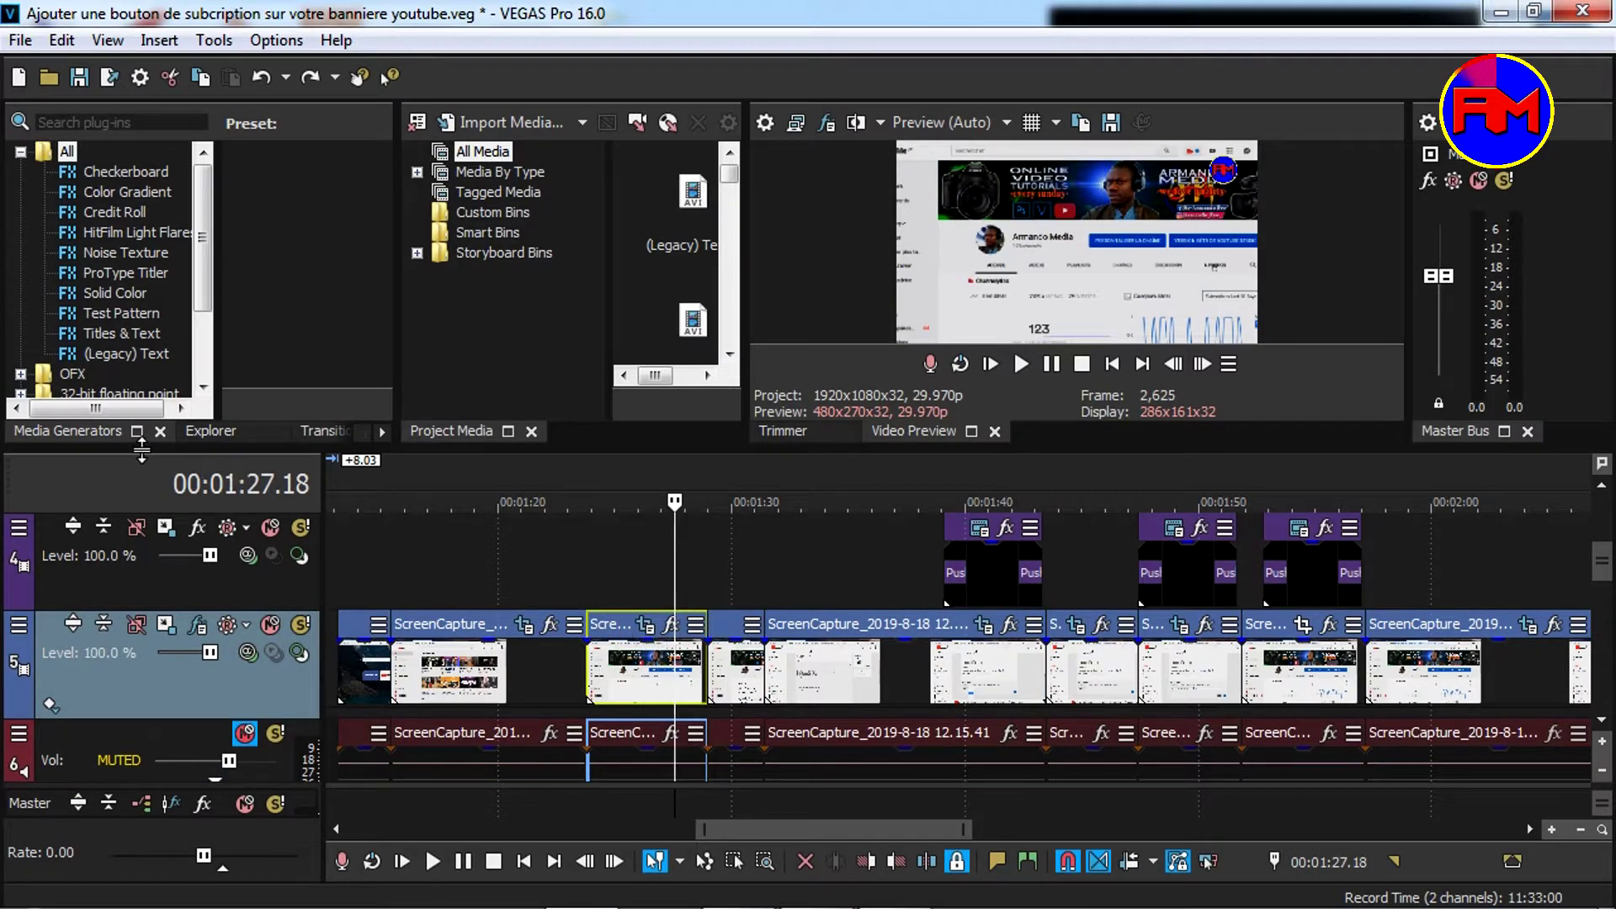
click(384, 432)
click(384, 433)
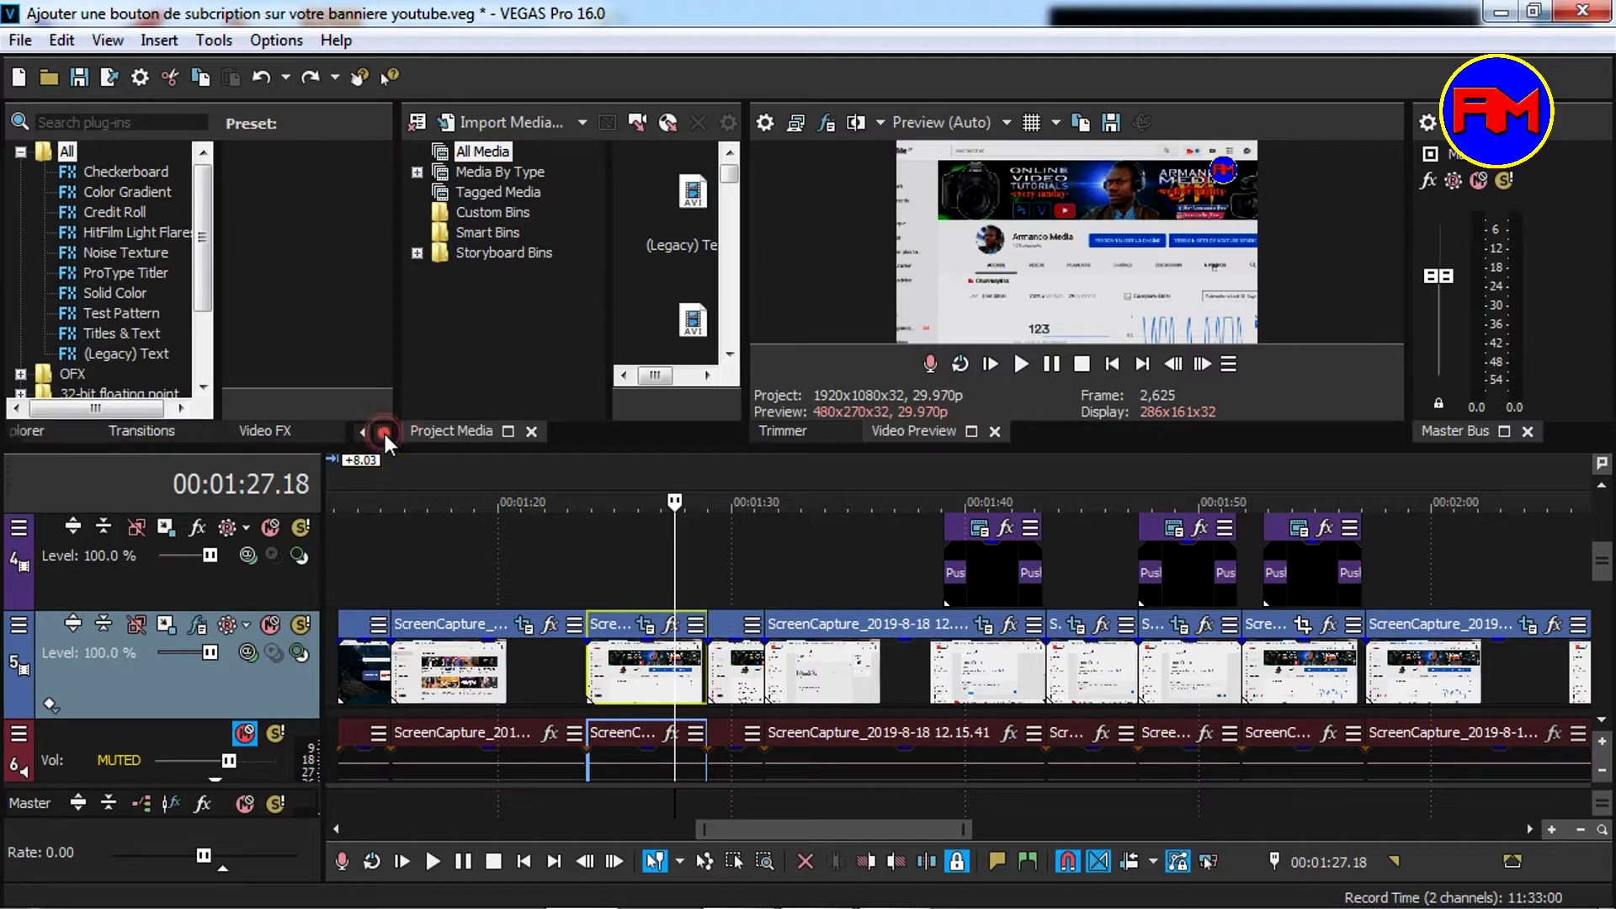
click(254, 431)
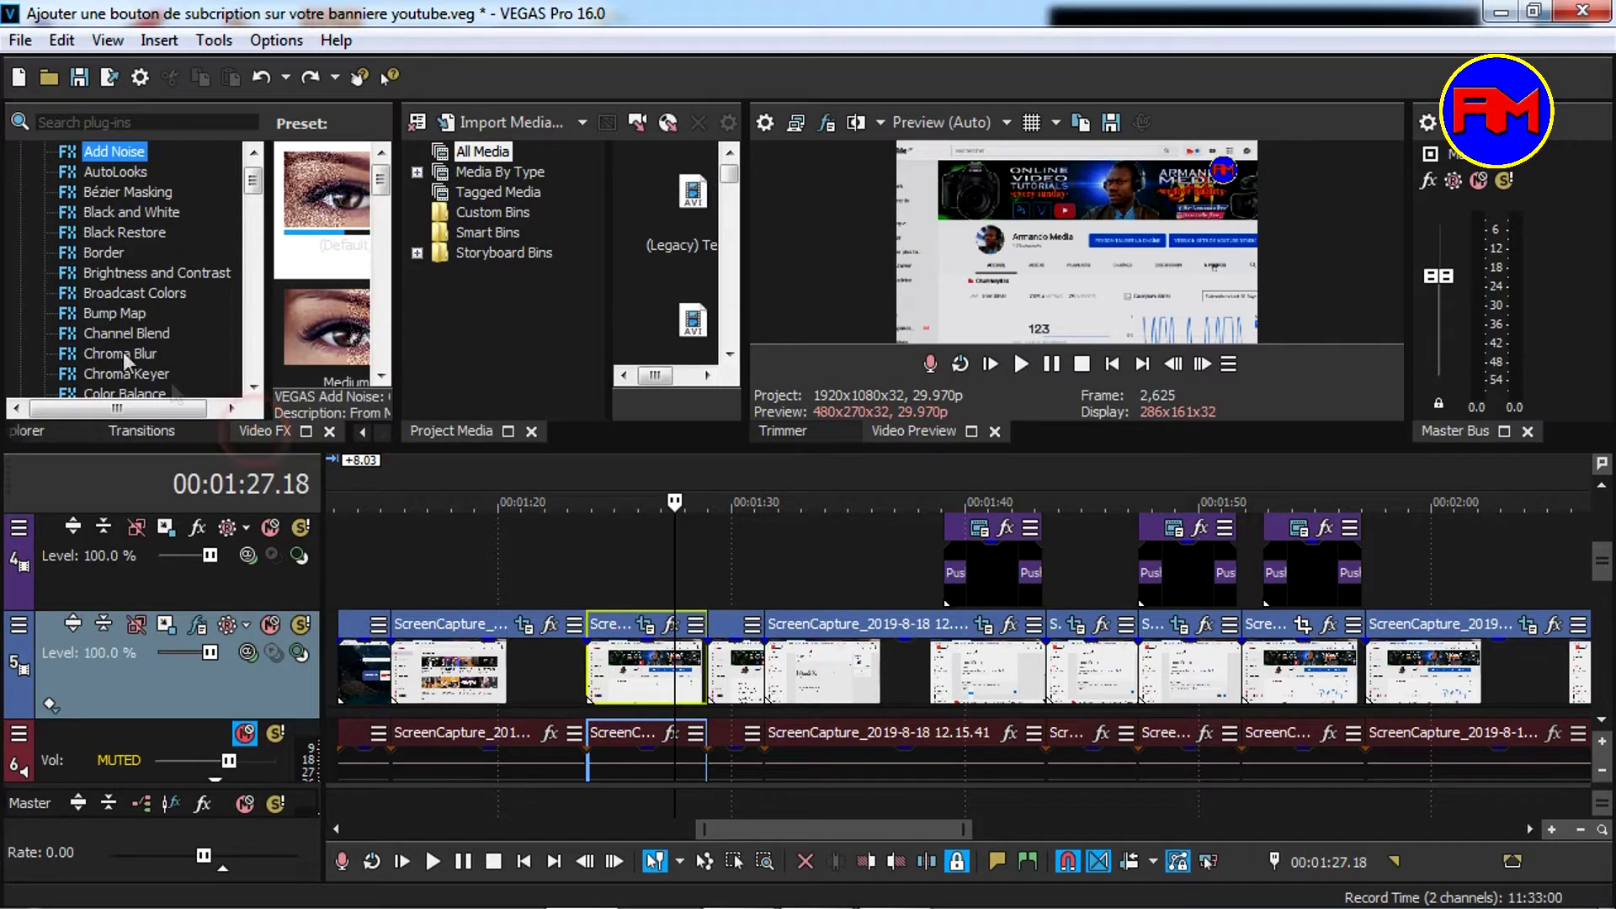
click(94, 292)
drag(621, 638, 629, 660)
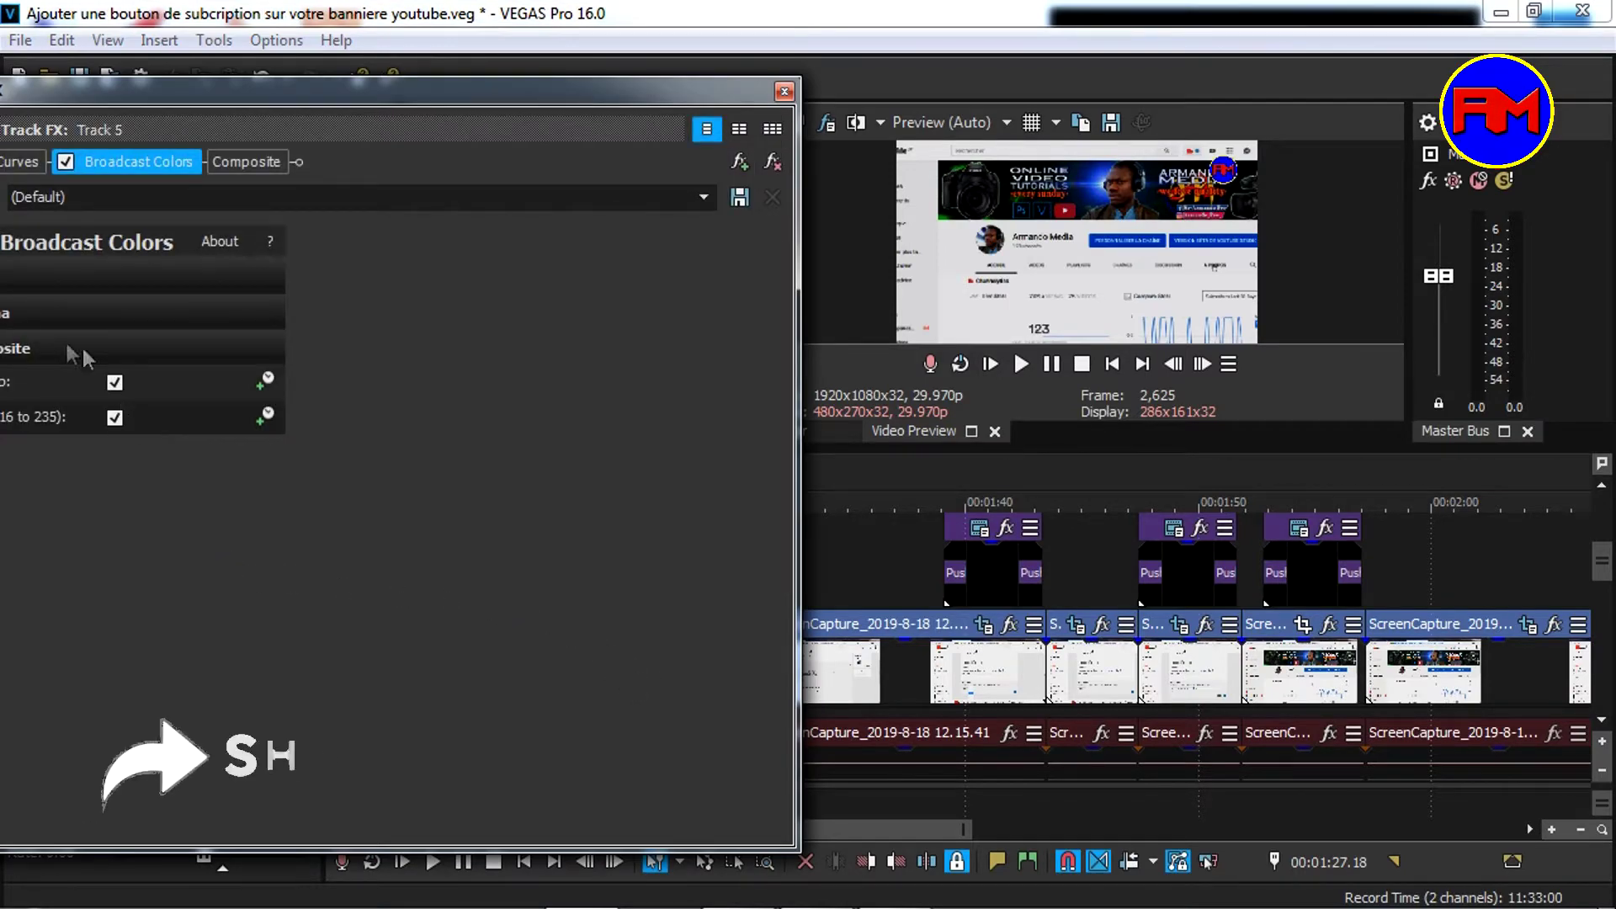
Step: Raise the Broadcast Colors Luma minimum to 30.531 and close the effect window
drag(201, 124, 246, 226)
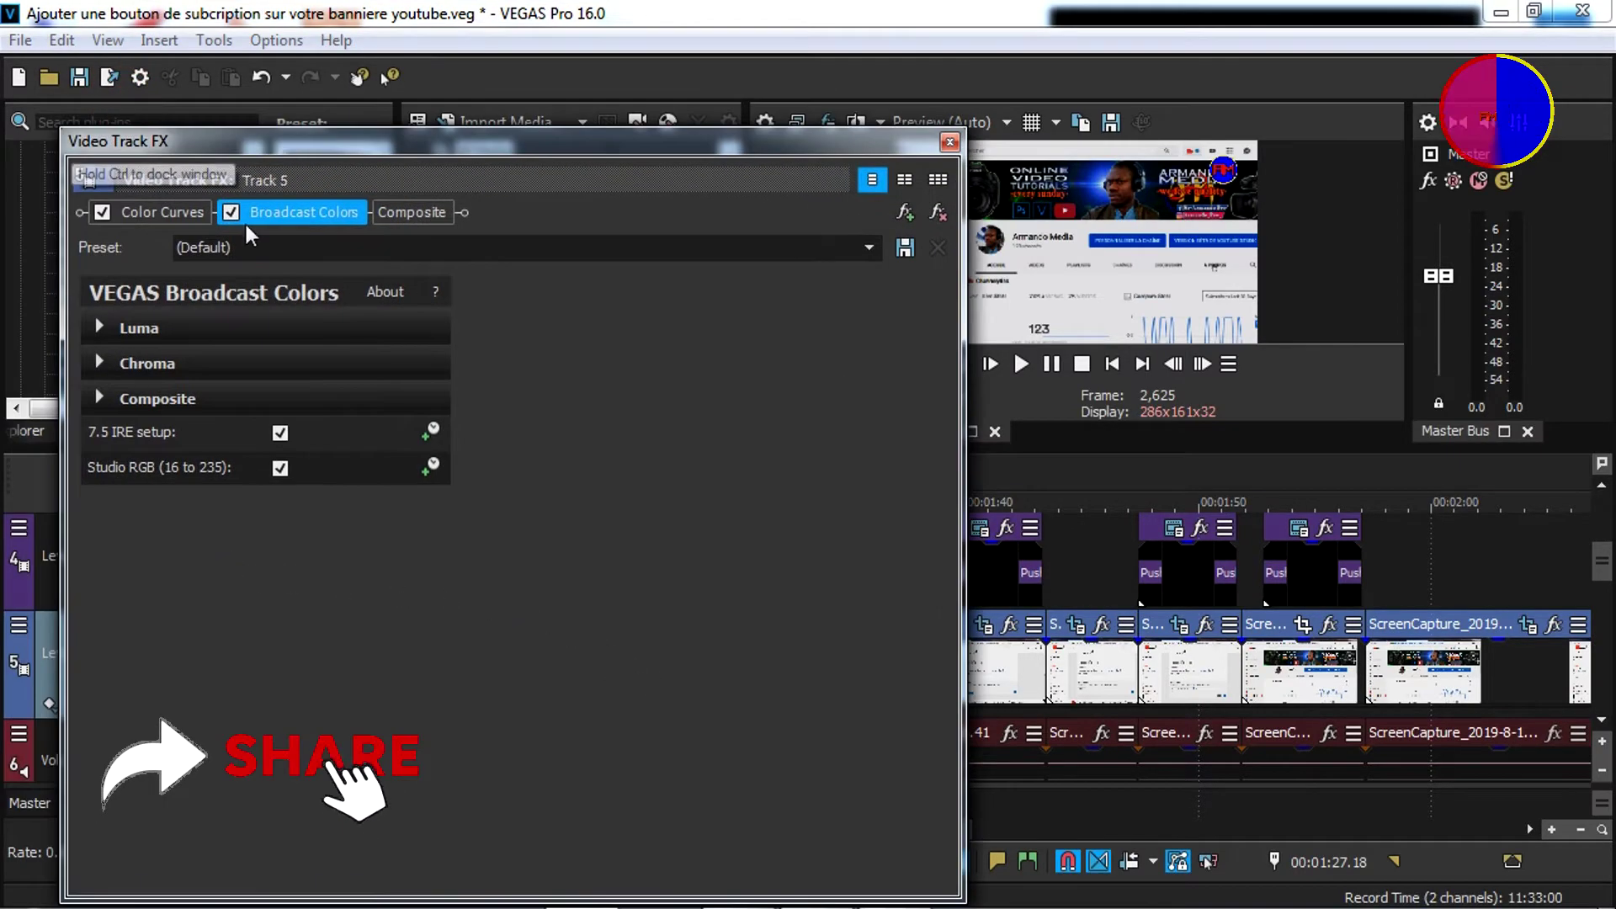
click(102, 325)
drag(206, 362, 358, 362)
click(949, 147)
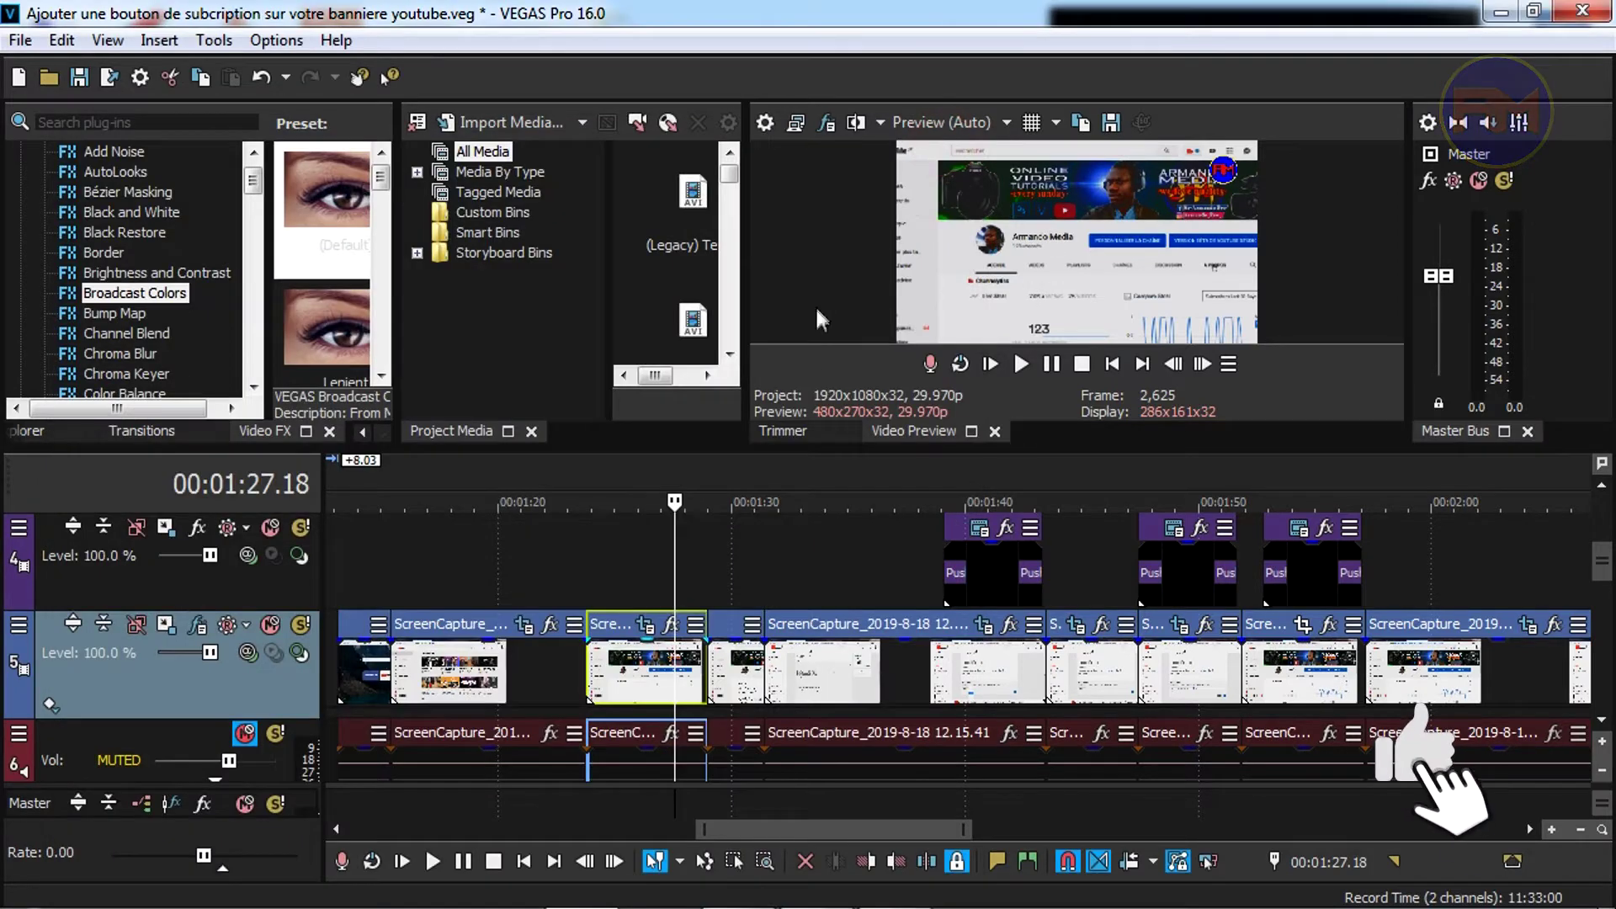